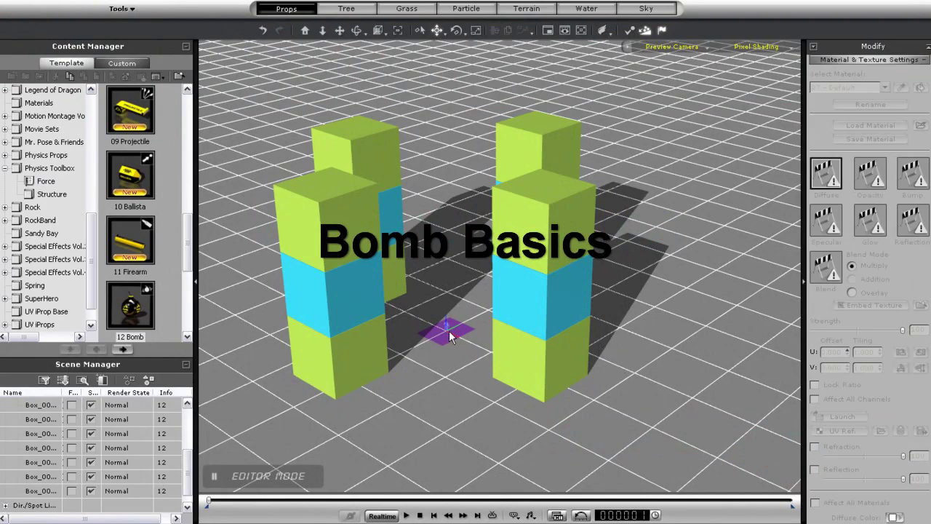
Step: Add the 12 Bomb prop from the Physics Toolbox Force templates on the floor between the four box stacks
{"action": "left_click", "coordinate": [38, 169]}
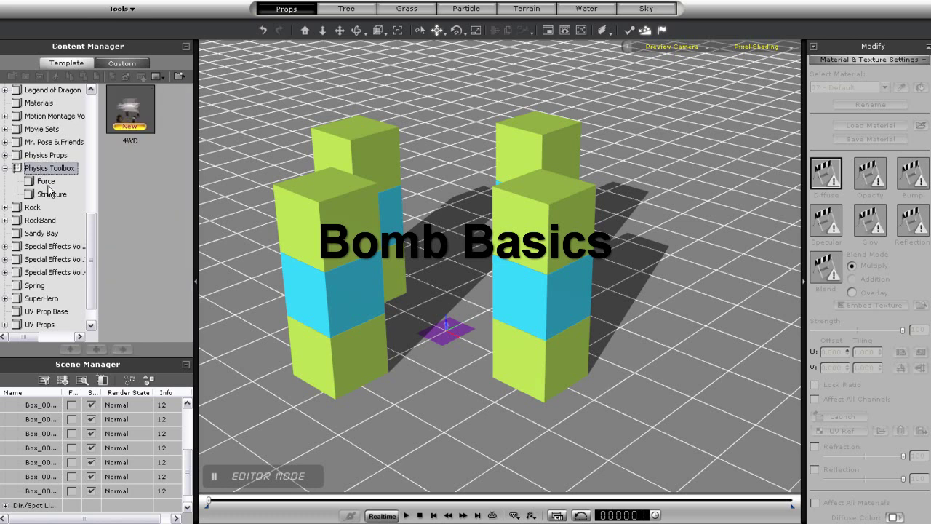
{"action": "left_click", "coordinate": [46, 182]}
{"action": "left_click_drag", "start_coordinate": [188, 128], "coordinate": [194, 262]}
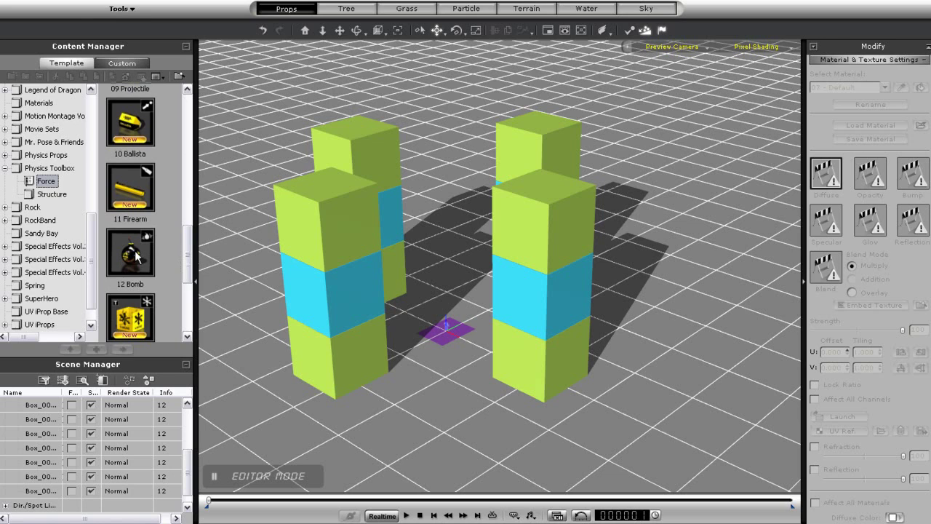
{"action": "left_click_drag", "start_coordinate": [137, 256], "coordinate": [457, 325]}
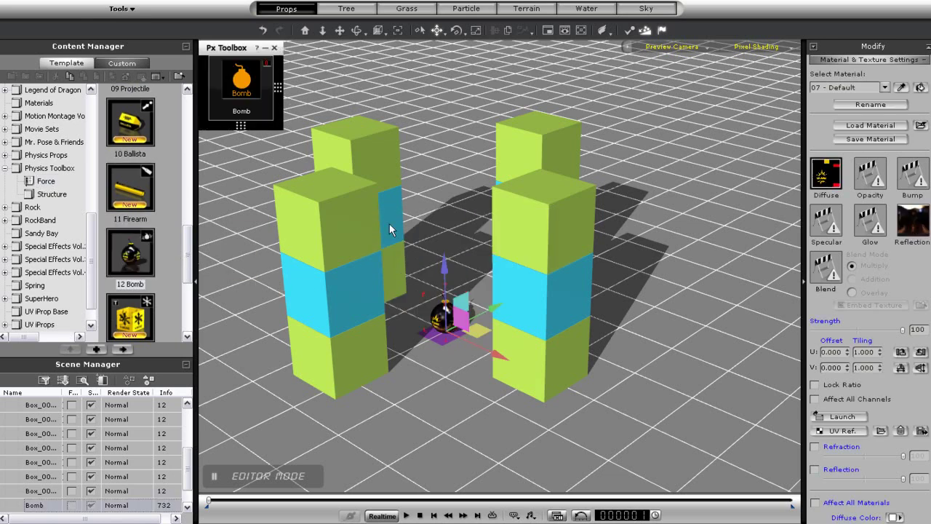
Step: Explode the bomb without any picked targets, and stop the simulation
{"action": "left_click", "coordinate": [219, 89]}
{"action": "left_click", "coordinate": [239, 89]}
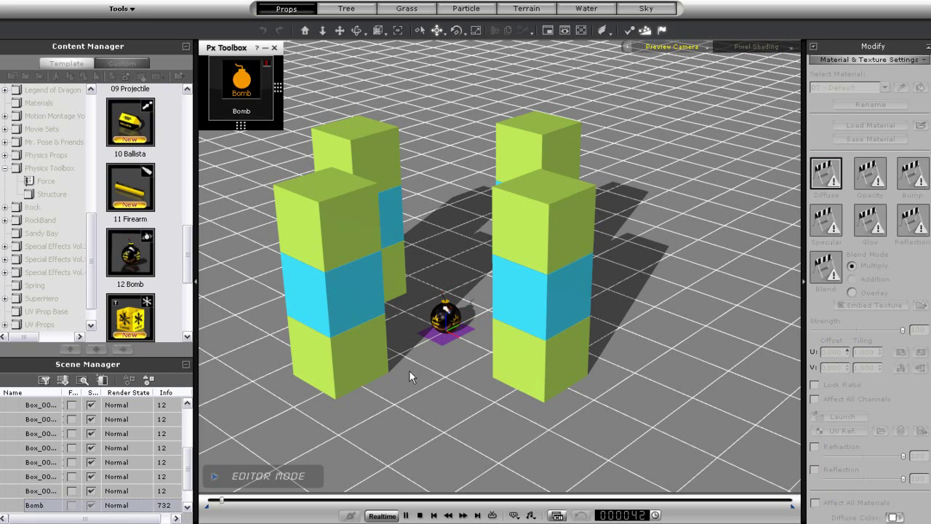
{"action": "left_click", "coordinate": [419, 515]}
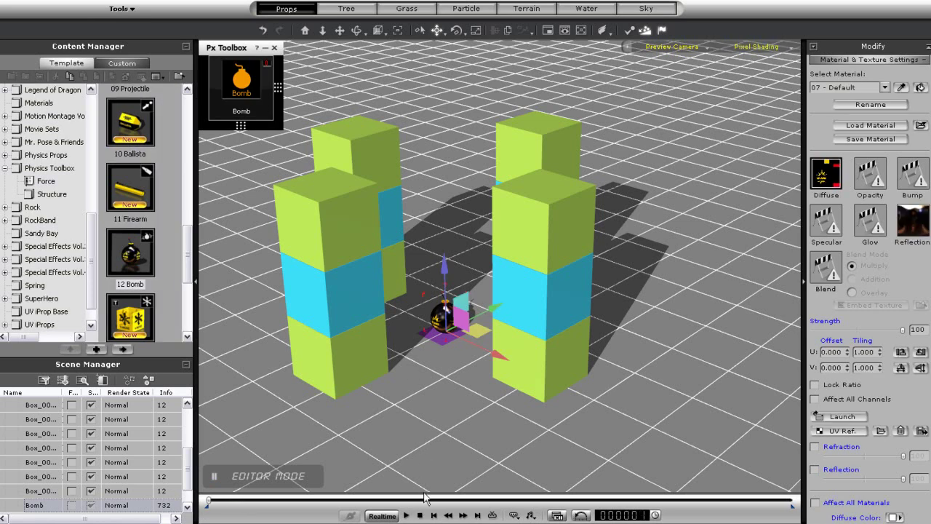
Step: Start picking the bomb's targets and add all six boxes of the front-left and back-left stacks
{"action": "left_click", "coordinate": [247, 117]}
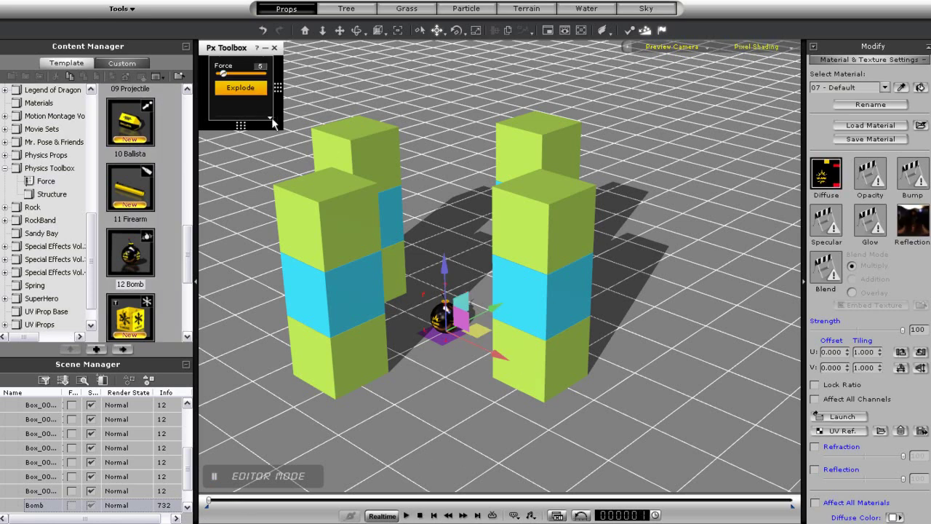
{"action": "left_click", "coordinate": [270, 118]}
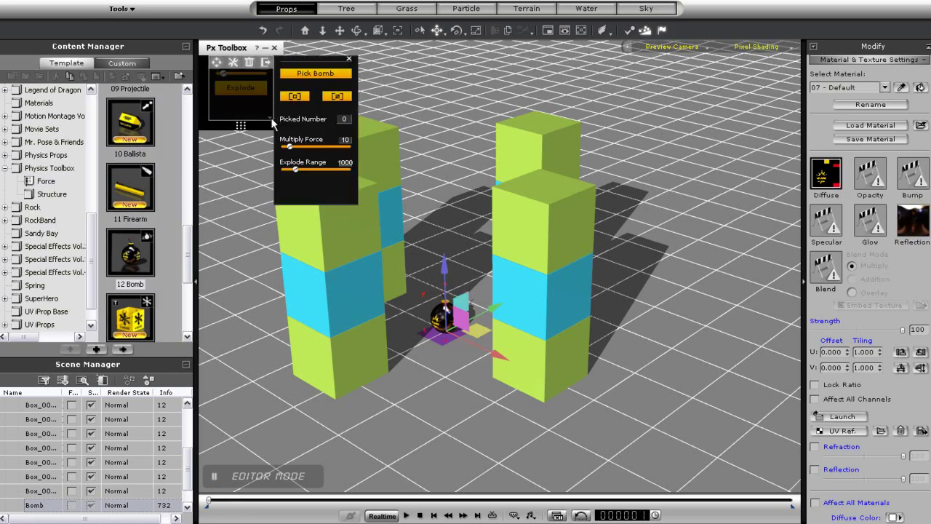
{"action": "left_click", "coordinate": [340, 238]}
{"action": "left_click", "coordinate": [343, 307]}
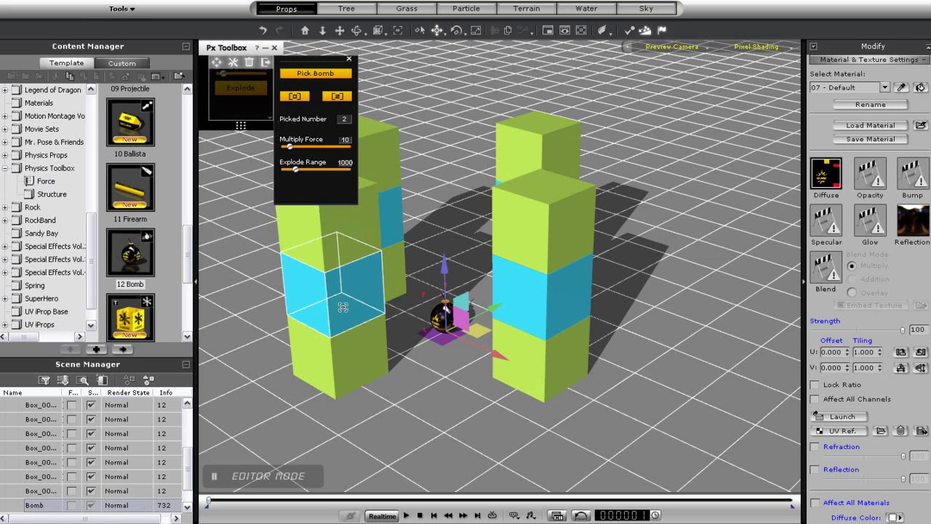
{"action": "left_click", "coordinate": [349, 359]}
{"action": "left_click", "coordinate": [393, 267]}
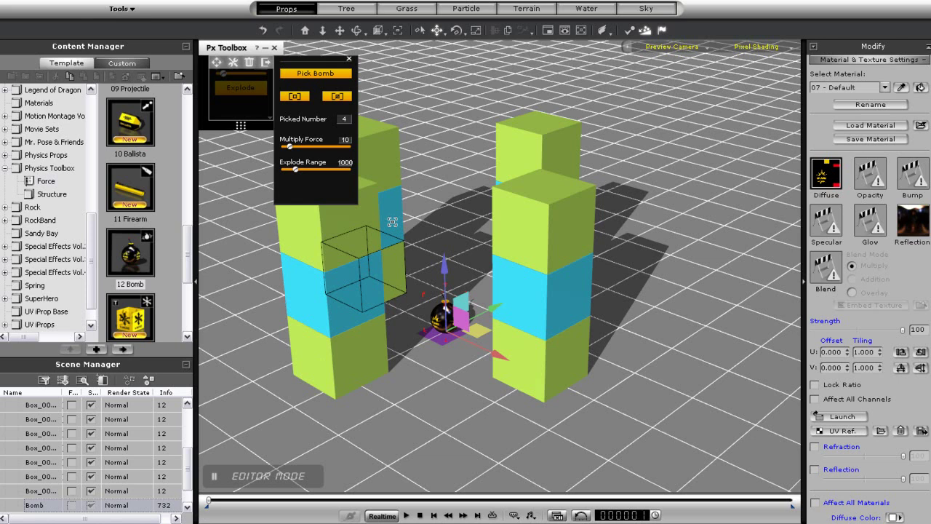
{"action": "left_click", "coordinate": [393, 209]}
{"action": "left_click", "coordinate": [383, 152], "text": "ctrl"}
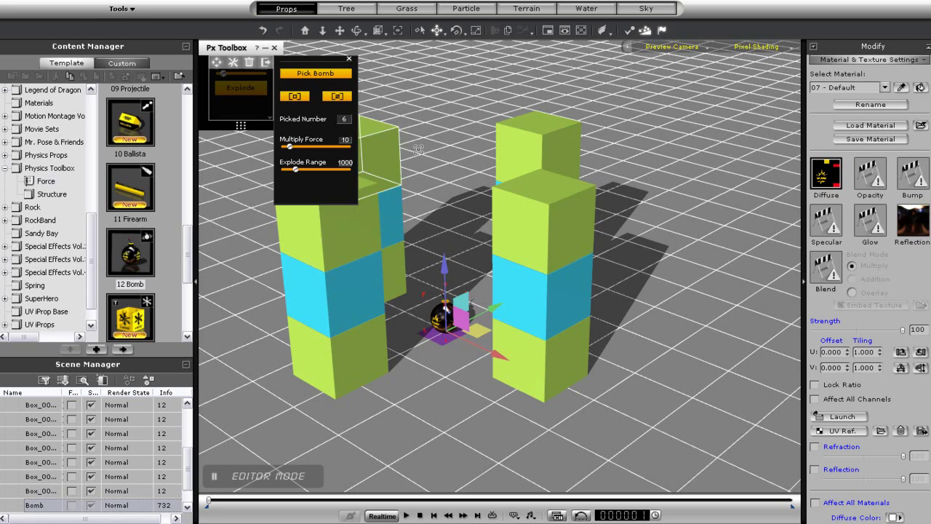
Step: Add the six boxes of the two remaining stacks to the bomb's targets and close the target settings
{"action": "left_click", "coordinate": [554, 241], "text": "ctrl"}
{"action": "left_click", "coordinate": [555, 298], "text": "ctrl"}
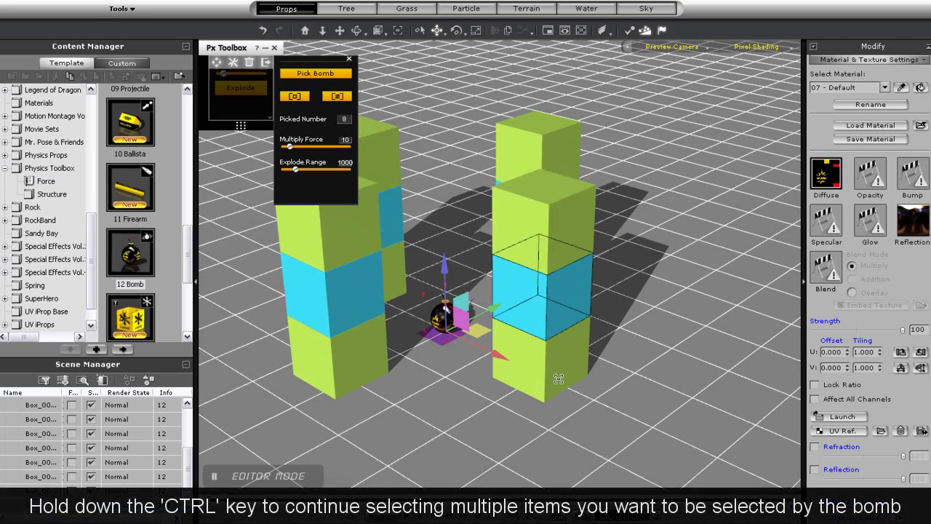
{"action": "left_click", "coordinate": [558, 378], "text": "ctrl"}
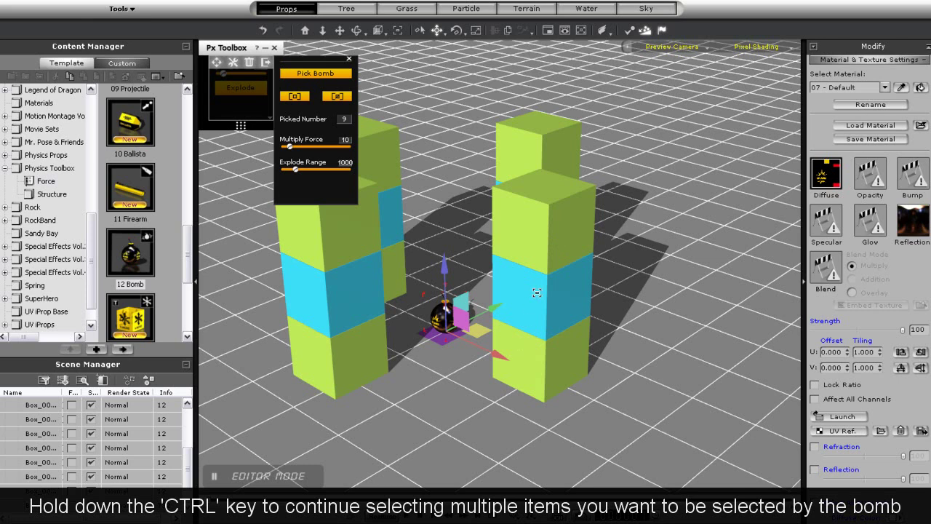
{"action": "right_click_drag", "start_coordinate": [536, 293], "coordinate": [533, 256]}
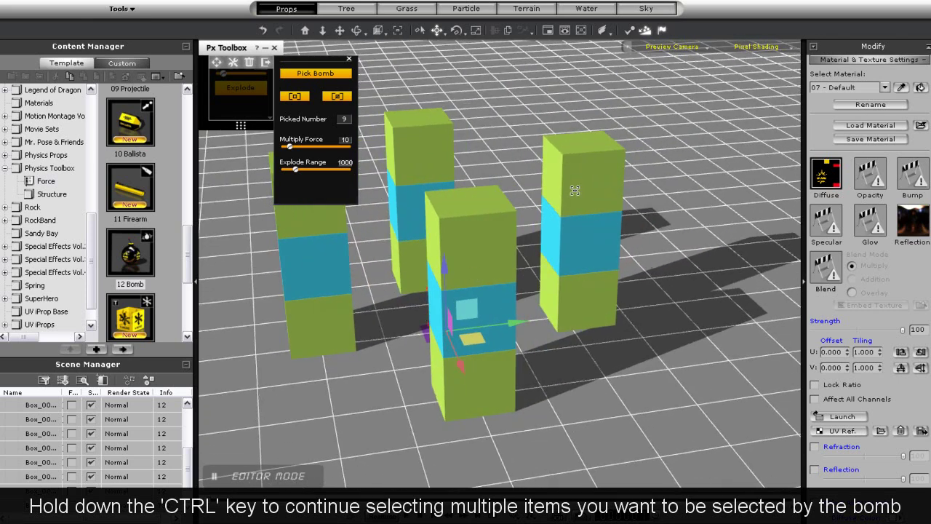
{"action": "left_click", "coordinate": [576, 184], "text": "ctrl"}
{"action": "left_click", "coordinate": [580, 242], "text": "ctrl"}
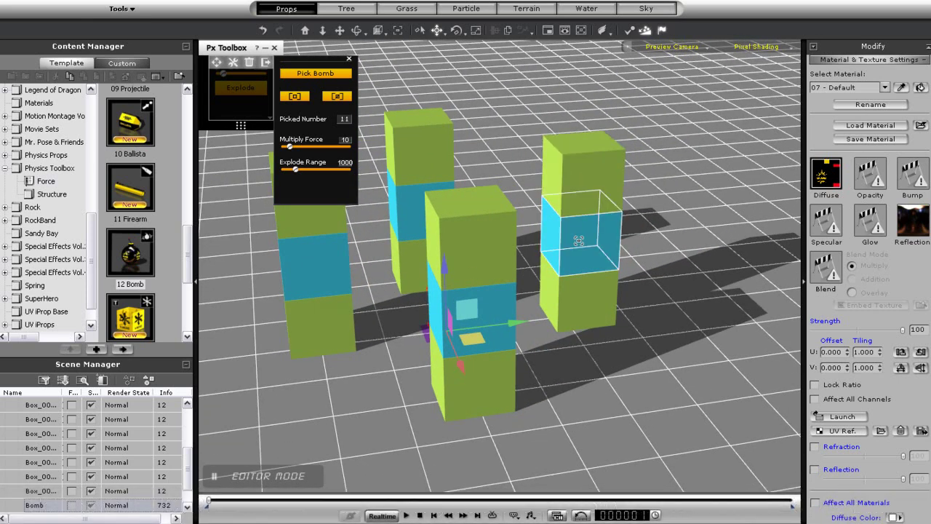
{"action": "left_click", "coordinate": [582, 295], "text": "ctrl"}
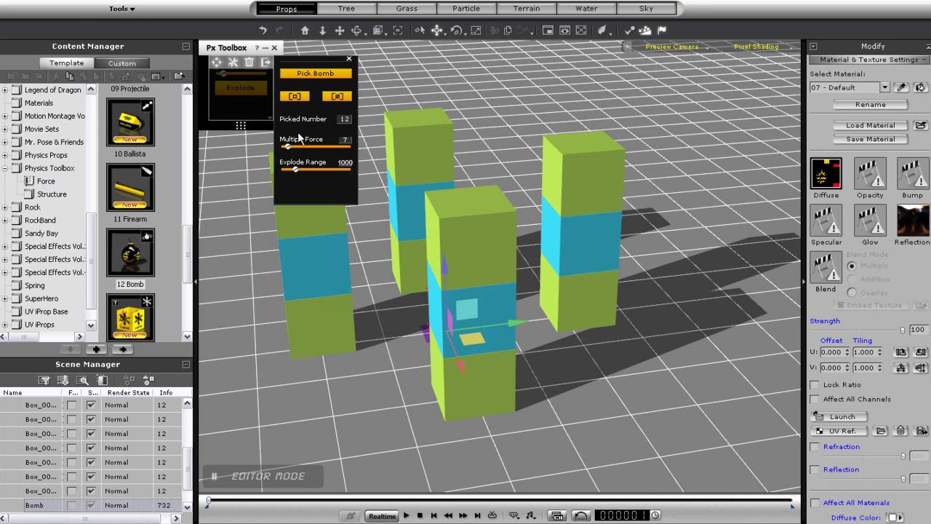
{"action": "left_click", "coordinate": [350, 57]}
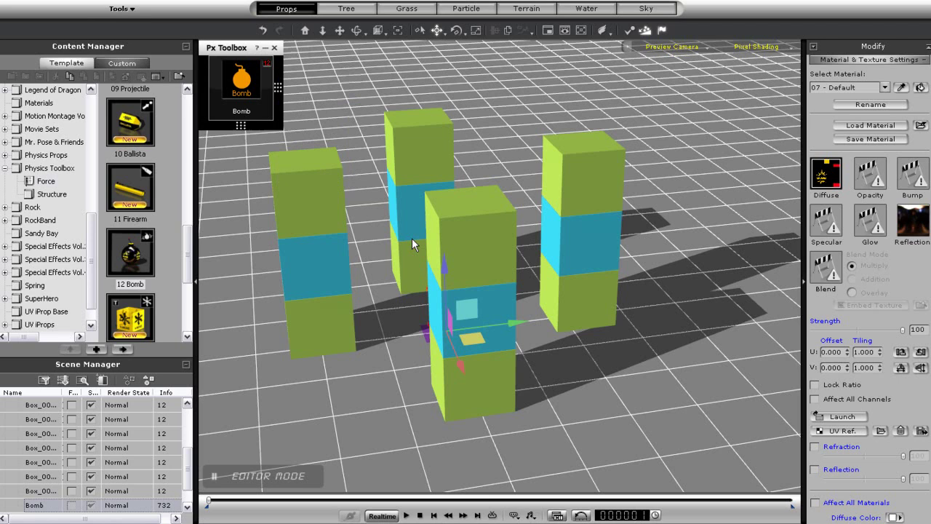
Step: Explode the bomb against the picked stacks, reset the simulation, and explode it again from a wider view
{"action": "right_click_drag", "start_coordinate": [351, 312], "coordinate": [450, 248]}
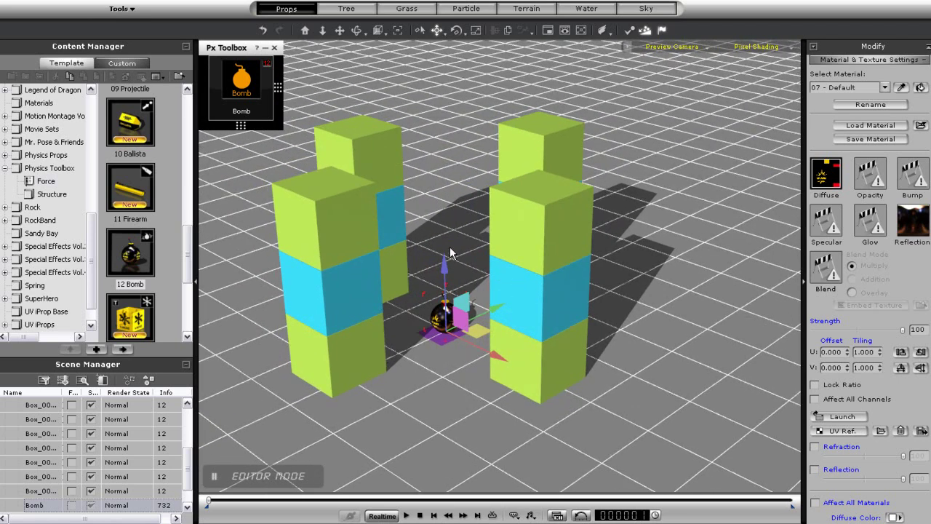
{"action": "left_click", "coordinate": [251, 88]}
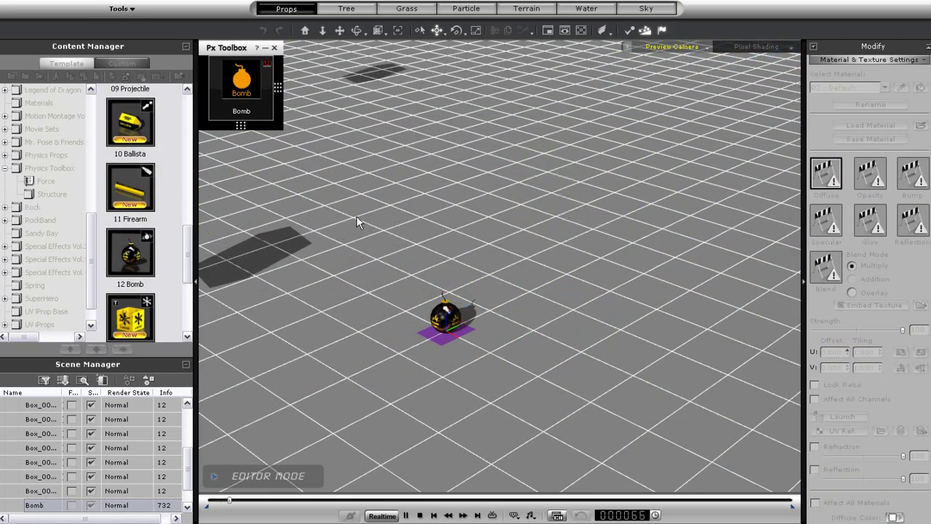
{"action": "left_click", "coordinate": [421, 516]}
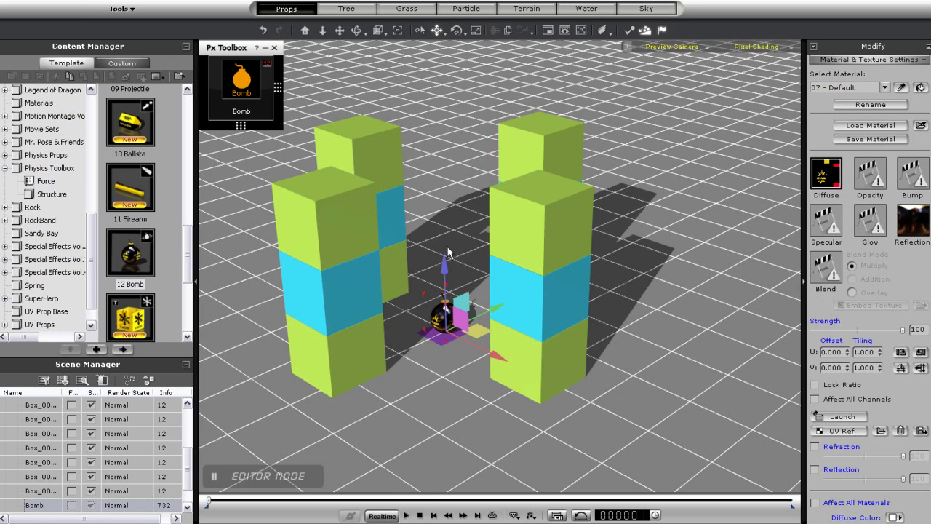
{"action": "scroll", "coordinate": [443, 190], "scroll_direction": "down", "scroll_amount": 5}
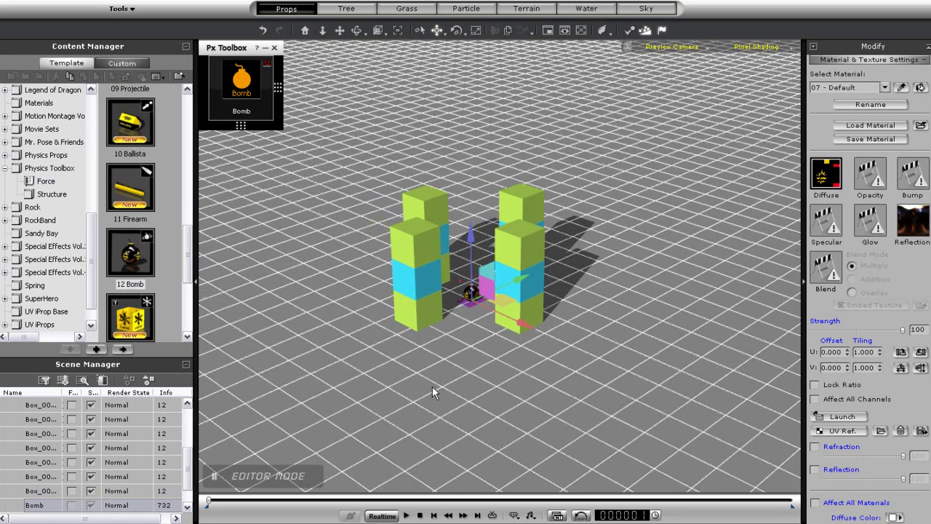
{"action": "mouse_move", "coordinate": [258, 114]}
{"action": "left_click", "coordinate": [256, 88]}
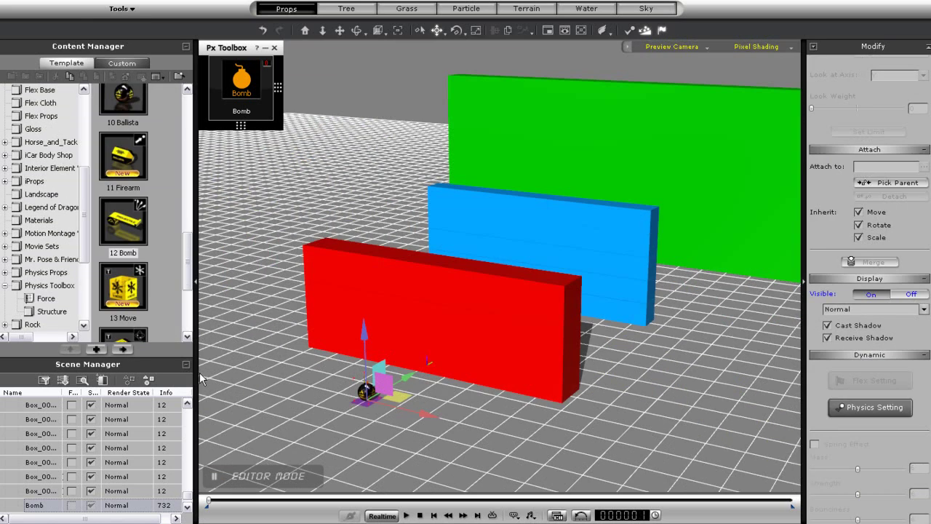
Step: Collapse the Content Manager to enlarge the Scene Manager list, and select individual boxes of the red wall
{"action": "left_click", "coordinate": [187, 48]}
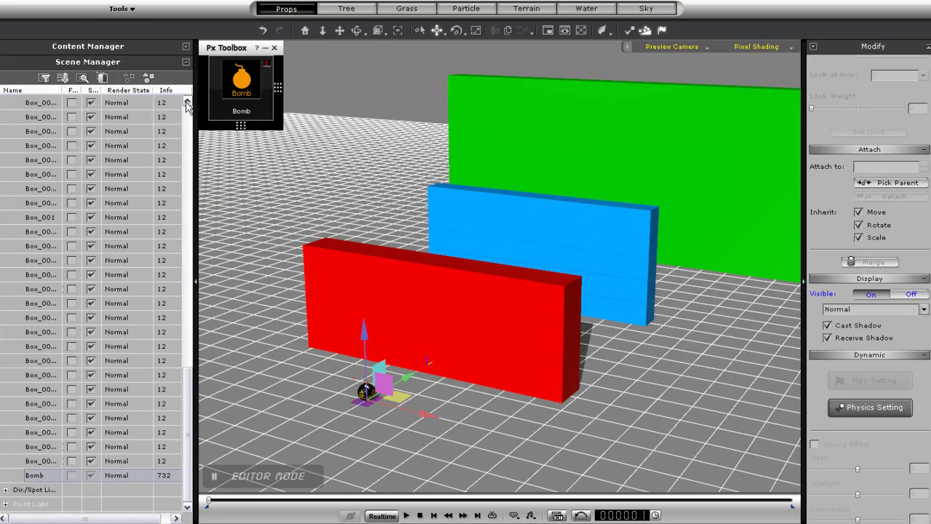
{"action": "left_click_drag", "start_coordinate": [186, 410], "coordinate": [186, 347]}
{"action": "left_click", "coordinate": [403, 278]}
{"action": "left_click", "coordinate": [497, 302]}
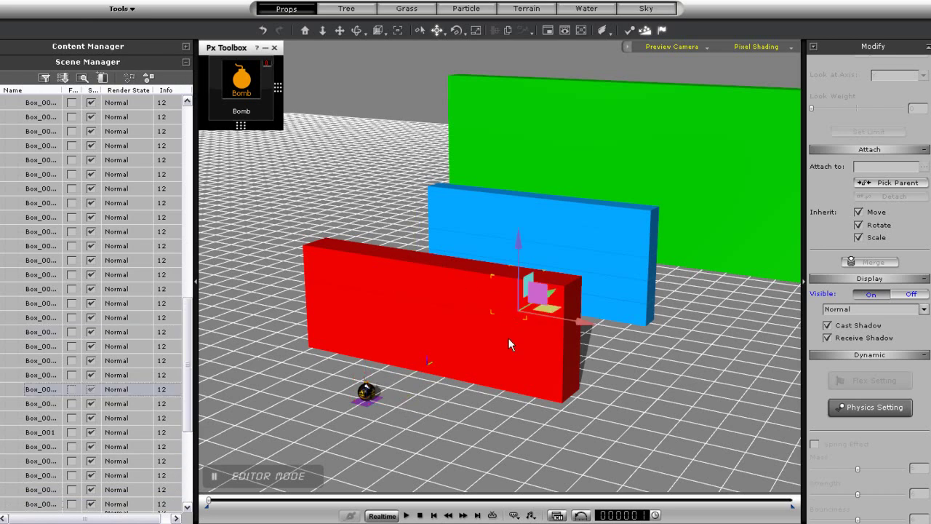
{"action": "left_click", "coordinate": [37, 192]}
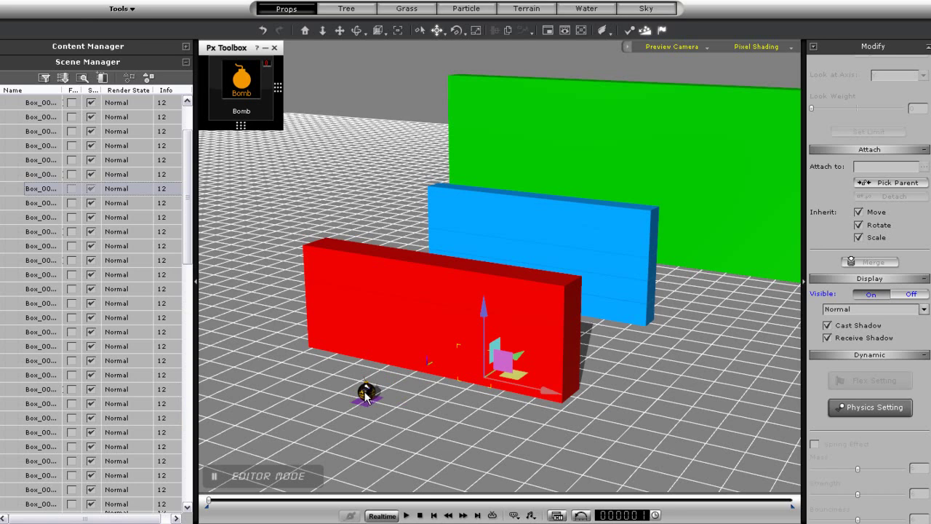
{"action": "scroll", "coordinate": [183, 194], "scroll_direction": "up", "scroll_amount": 3}
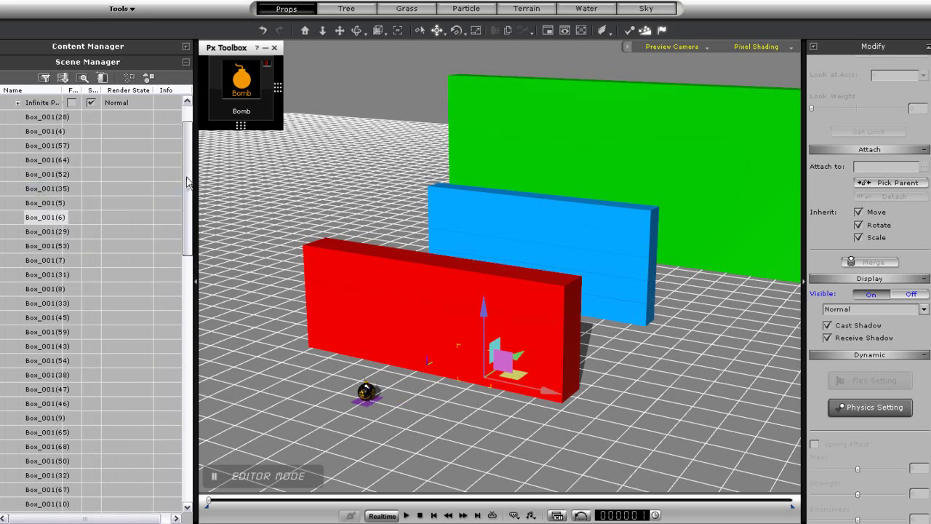
Step: Select the whole range of red and blue wall boxes in the Scene Manager and attach them to Box_001
{"action": "left_click", "coordinate": [48, 163]}
{"action": "left_click_drag", "start_coordinate": [186, 148], "coordinate": [199, 414]}
{"action": "left_click", "coordinate": [40, 460], "text": "shift"}
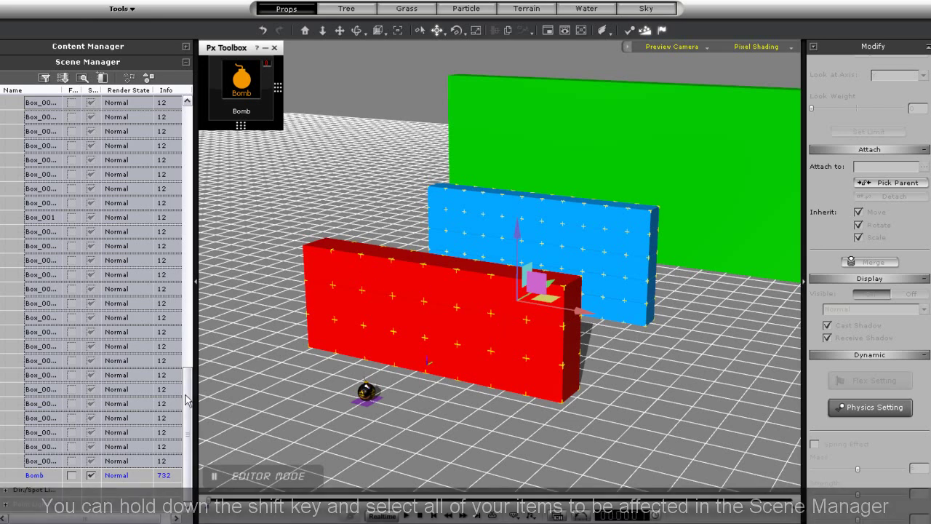
{"action": "left_click_drag", "start_coordinate": [187, 384], "coordinate": [197, 139]}
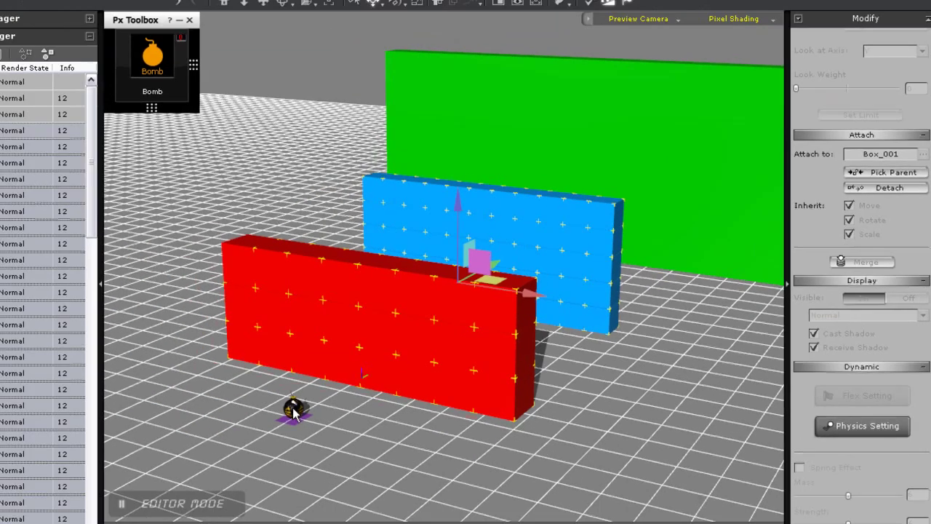
Step: Pick the parent wall box together with its attached children as the bomb's targets, and close the target settings
{"action": "left_click", "coordinate": [138, 442]}
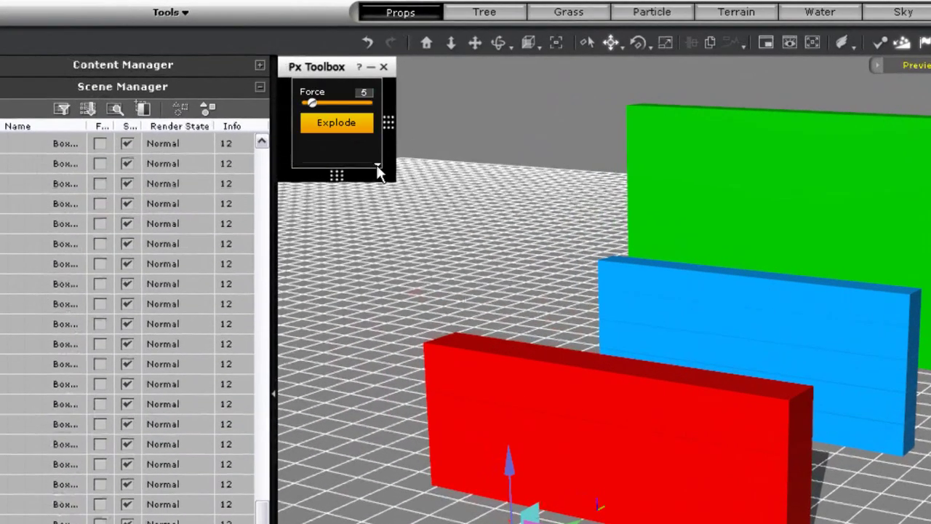
{"action": "left_click", "coordinate": [294, 129]}
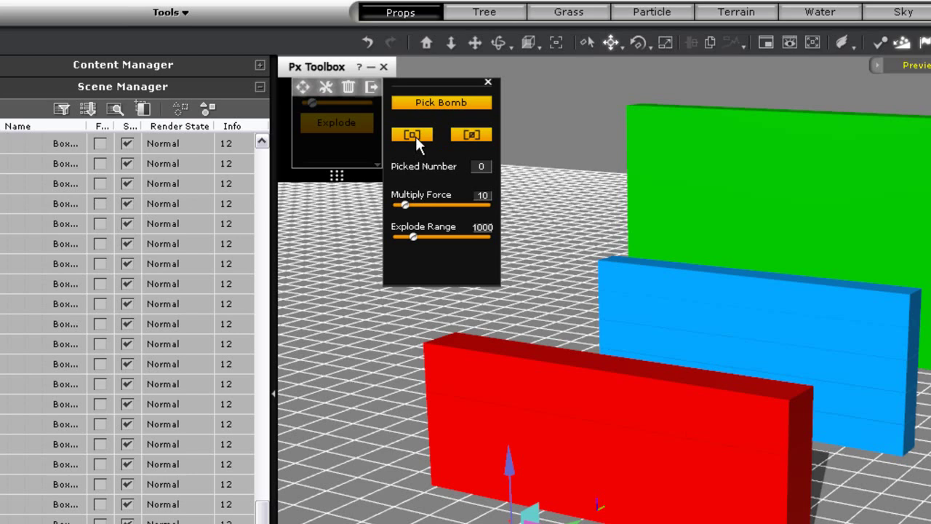
{"action": "left_click", "coordinate": [443, 356]}
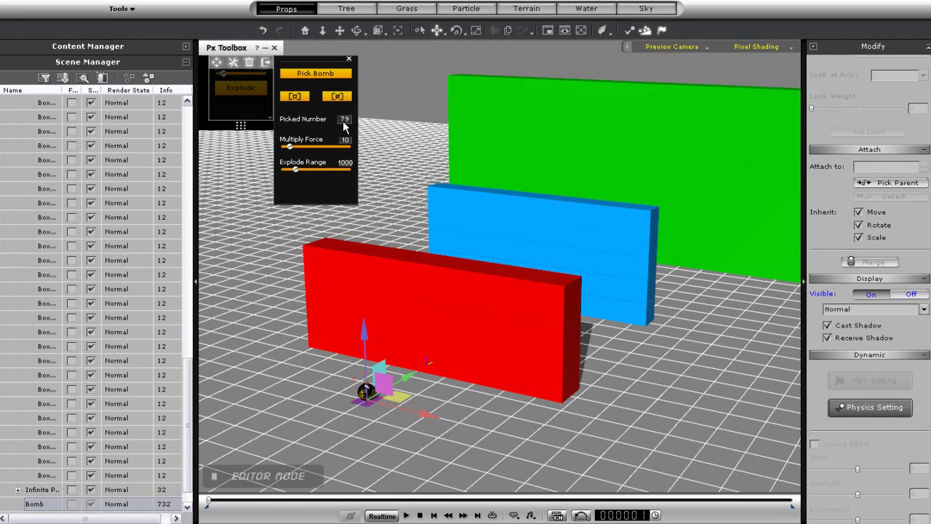
{"action": "left_click_drag", "start_coordinate": [187, 421], "coordinate": [188, 174]}
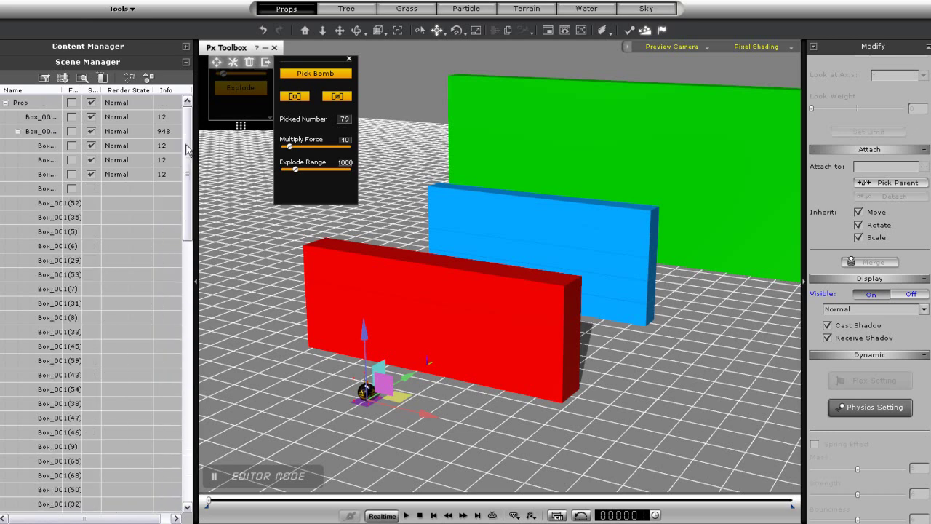
{"action": "left_click", "coordinate": [349, 60]}
Step: Explode the bomb against the red and blue walls, and stop the simulation
{"action": "mouse_move", "coordinate": [239, 68]}
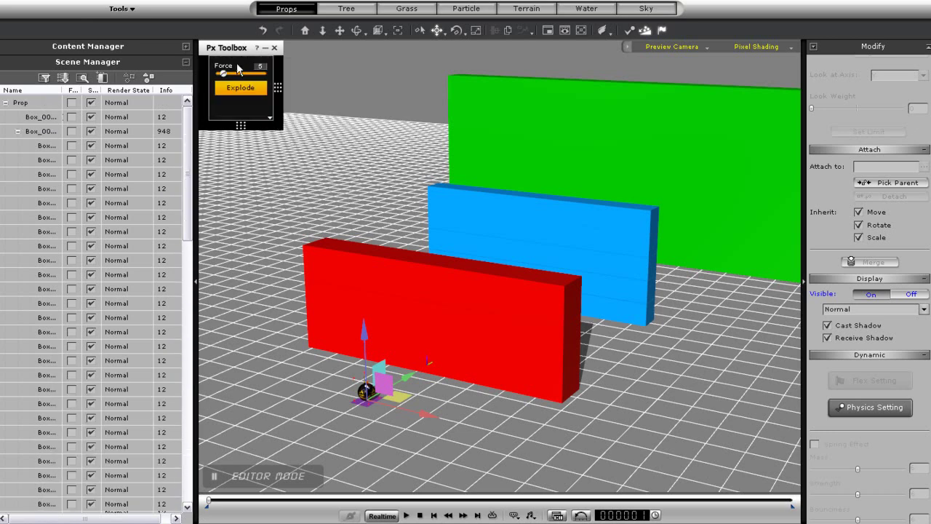
{"action": "left_click", "coordinate": [243, 88]}
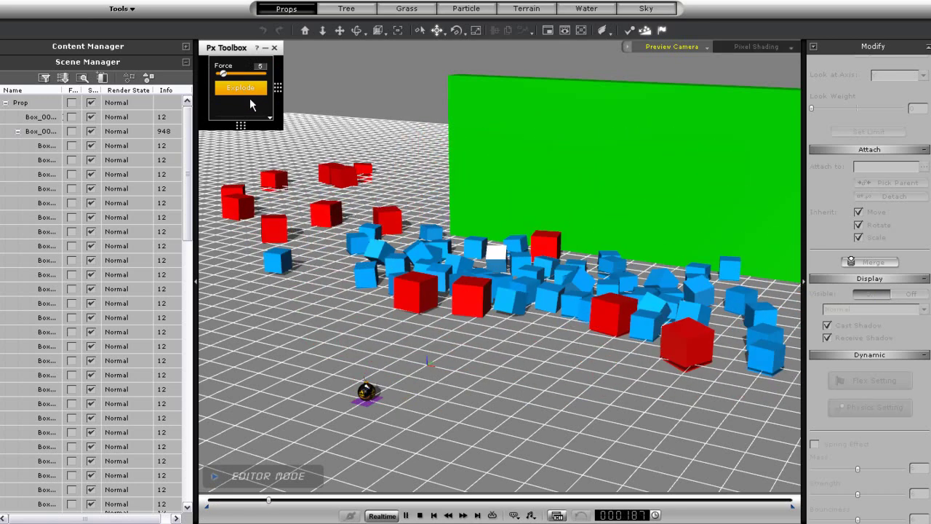
{"action": "left_click", "coordinate": [420, 515]}
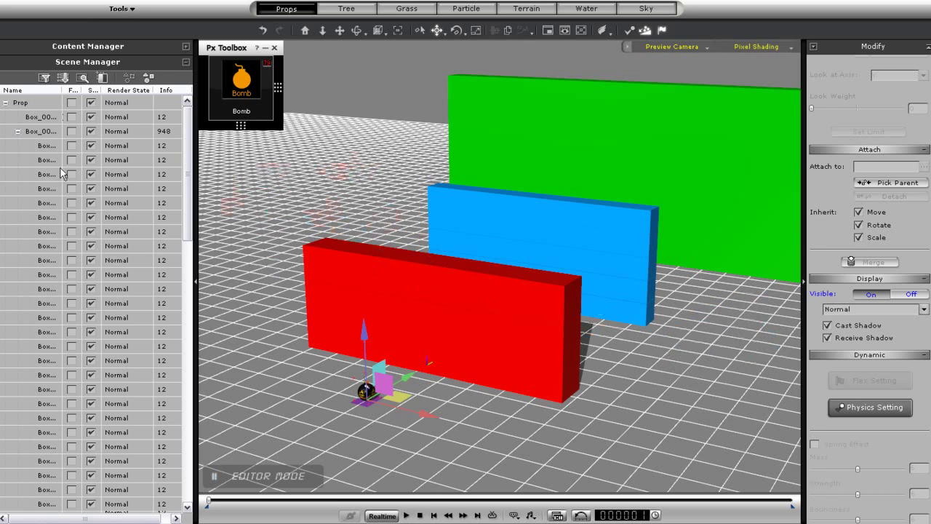
Step: Select the whole range of child boxes under Box_001 in the Scene Manager and detach them from their parent
{"action": "left_click", "coordinate": [46, 146]}
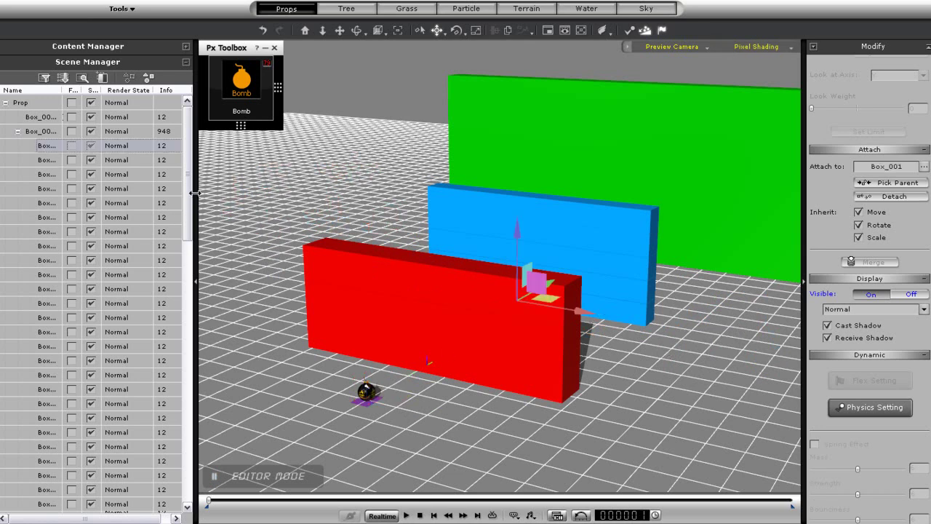
{"action": "left_click_drag", "start_coordinate": [187, 192], "coordinate": [172, 446]}
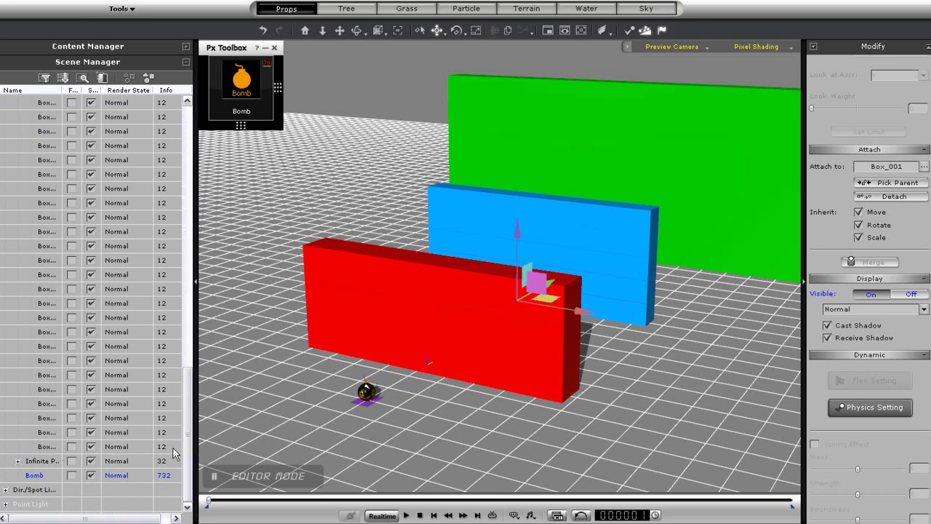
{"action": "left_click", "coordinate": [43, 446], "text": "shift"}
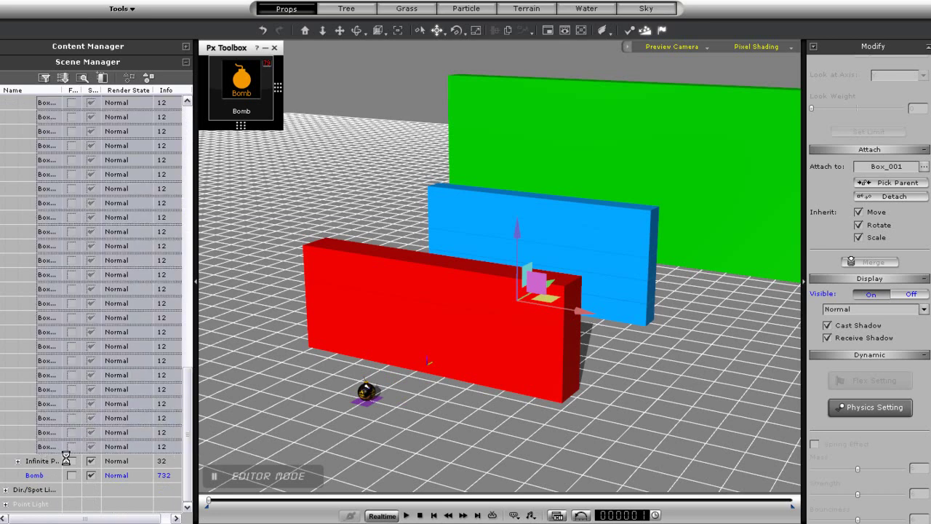
{"action": "right_click", "coordinate": [393, 279]}
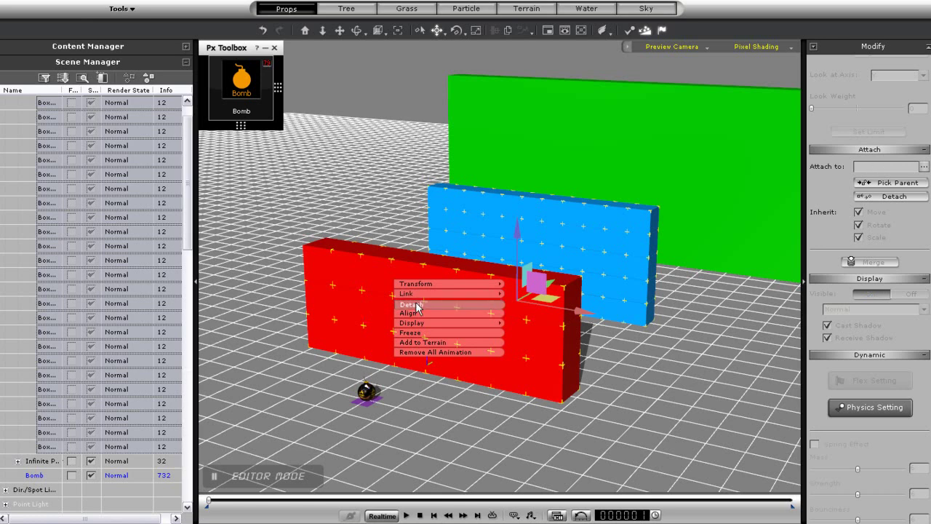
{"action": "left_click", "coordinate": [413, 303]}
Step: Explode the bomb against the detached red and blue wall boxes, and stop the simulation
{"action": "left_click", "coordinate": [241, 89]}
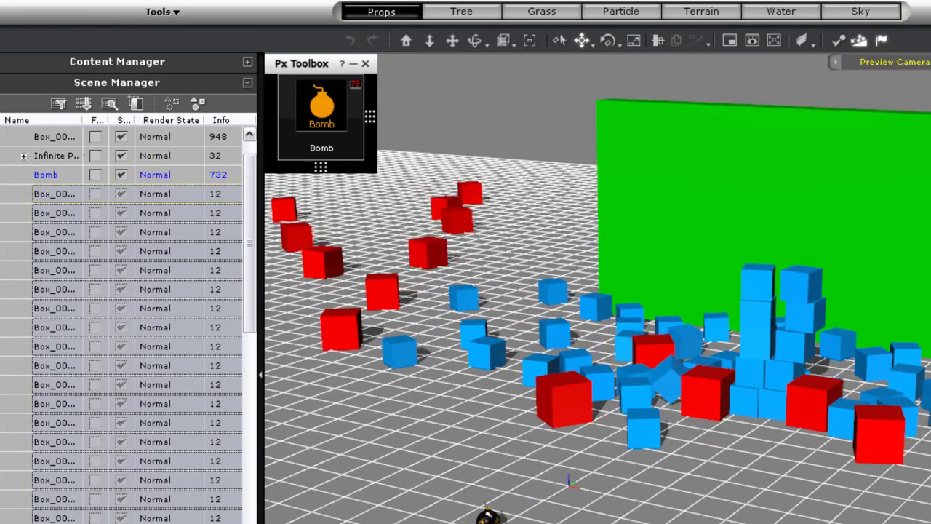
{"action": "left_click", "coordinate": [419, 515]}
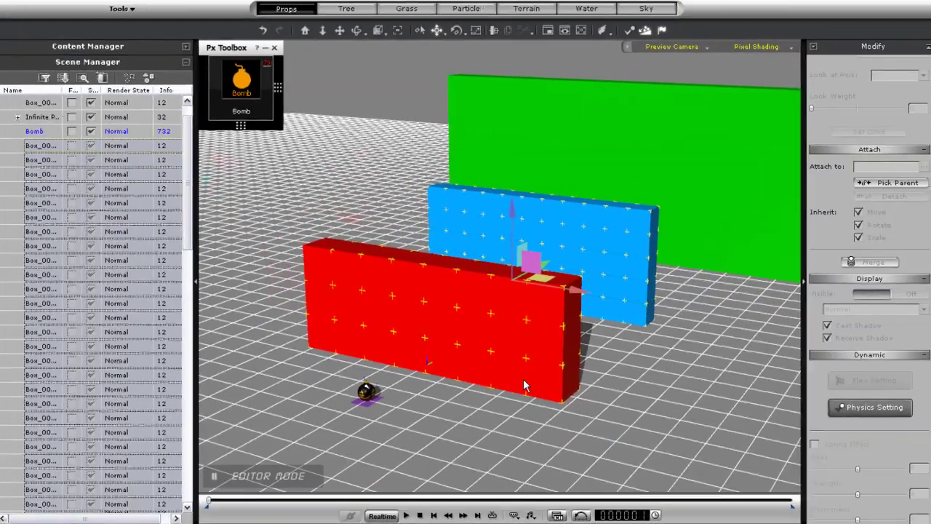
Step: Check the bomb's target settings, set its Force to 10, and explode it against the red and blue walls
{"action": "right_click_drag", "start_coordinate": [600, 398], "coordinate": [508, 413]}
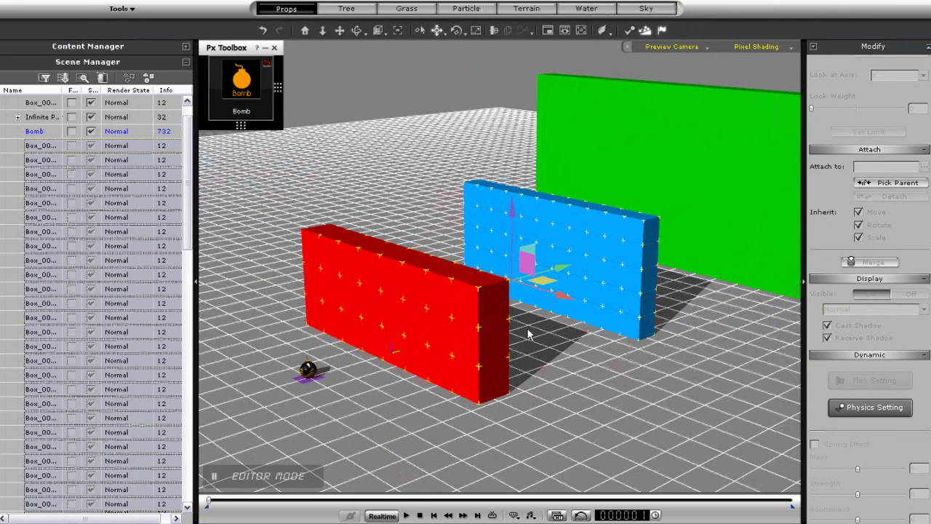
{"action": "scroll", "coordinate": [537, 395], "scroll_direction": "down", "scroll_amount": 1}
{"action": "left_click", "coordinate": [270, 118]}
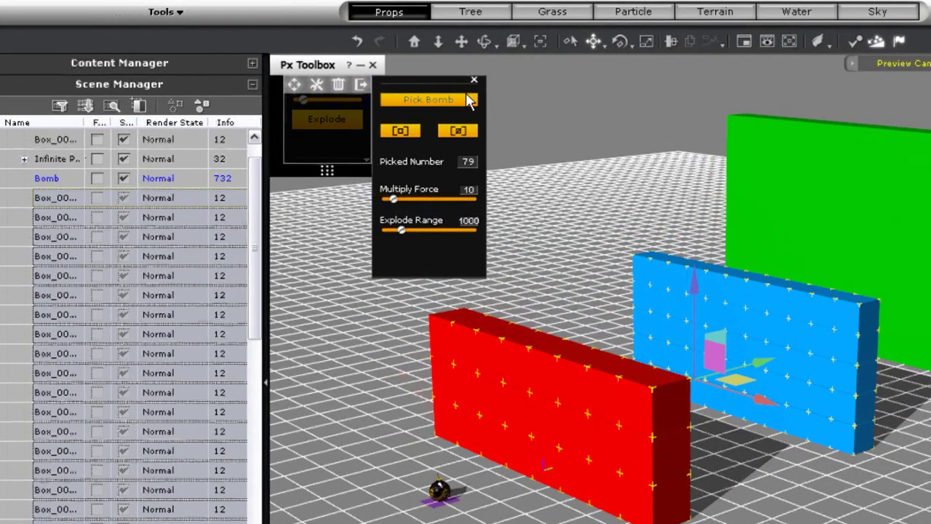
{"action": "left_click", "coordinate": [474, 79]}
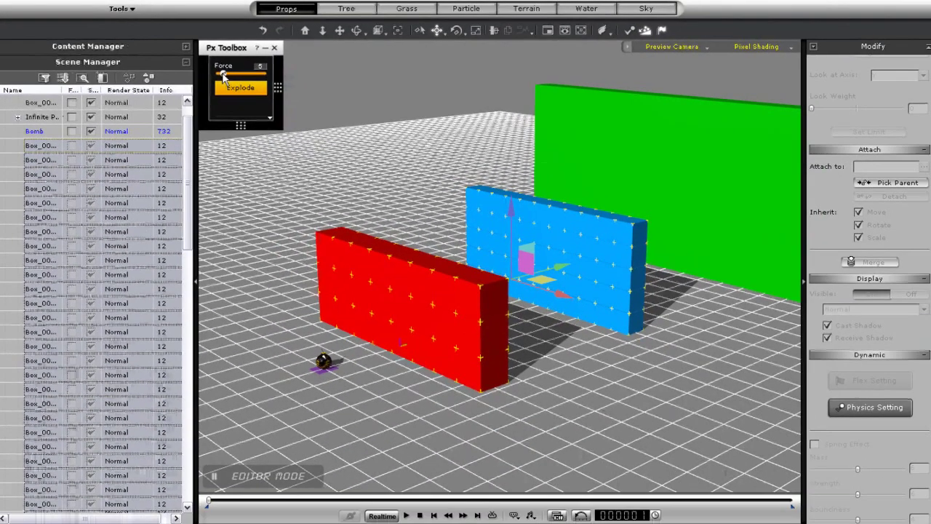
{"action": "left_click_drag", "start_coordinate": [222, 76], "coordinate": [228, 78]}
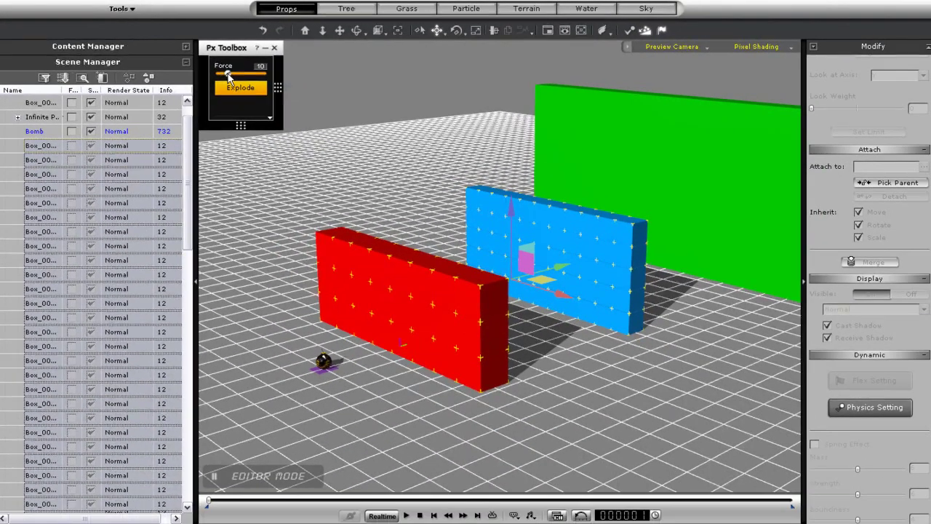
{"action": "left_click", "coordinate": [233, 87]}
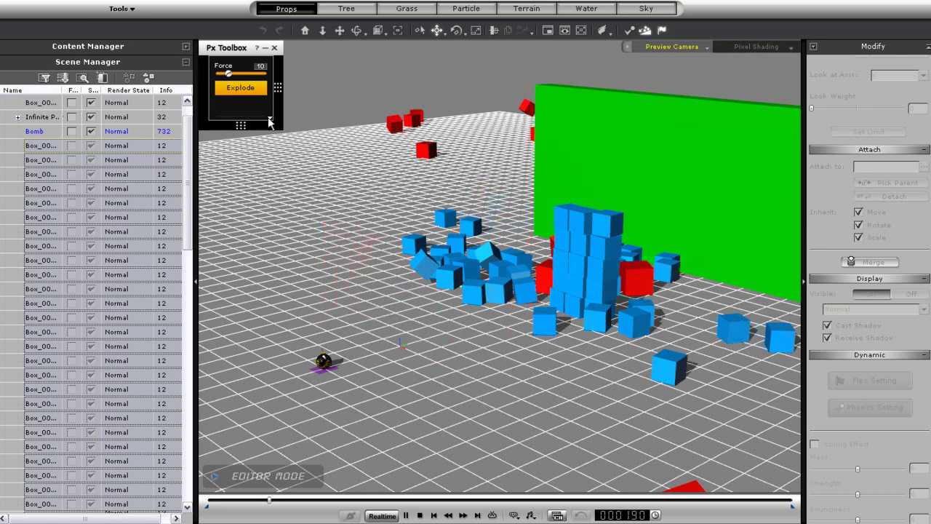
Step: Set the bomb's Multiply Force to 1 and explode it against the walls
{"action": "left_click", "coordinate": [269, 119]}
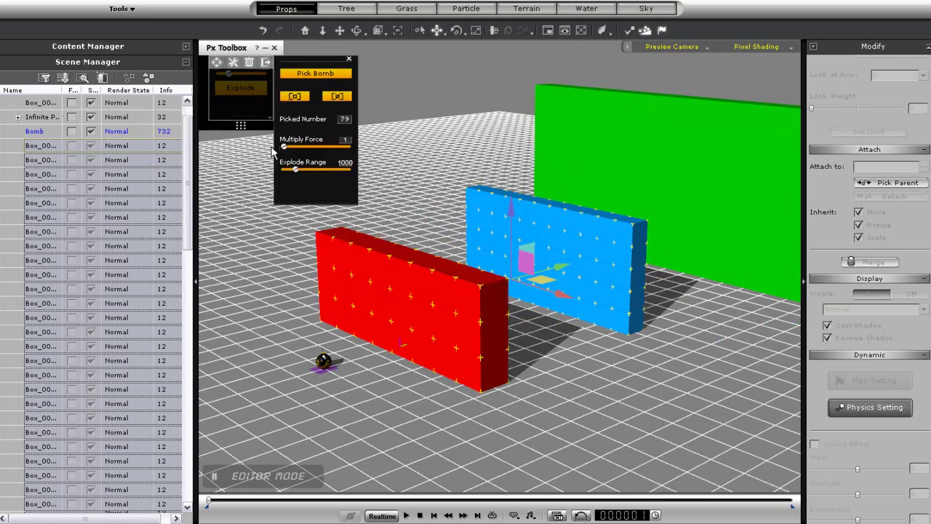
{"action": "left_click", "coordinate": [350, 61]}
{"action": "left_click", "coordinate": [243, 89]}
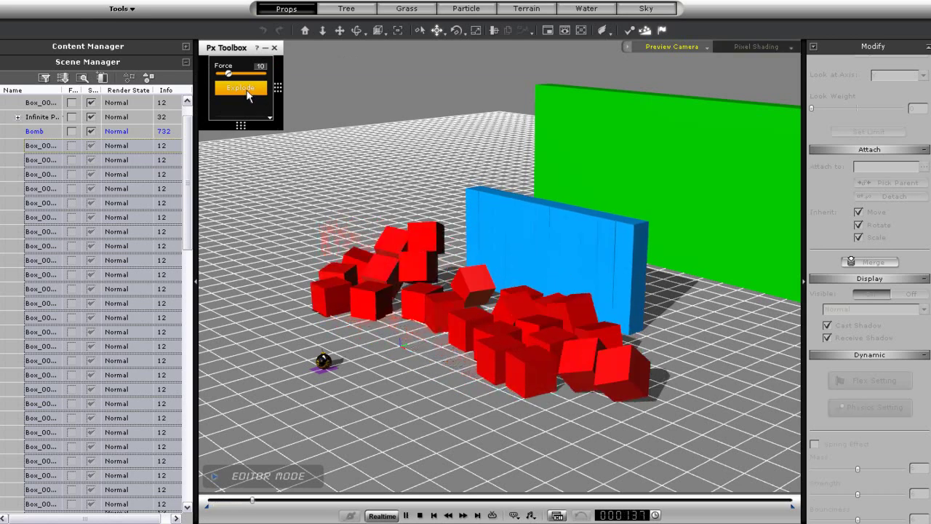
Step: Lower the bomb's Force to 5, raise its Multiply Force to 15, and explode the walls
{"action": "left_click_drag", "start_coordinate": [229, 76], "coordinate": [224, 79]}
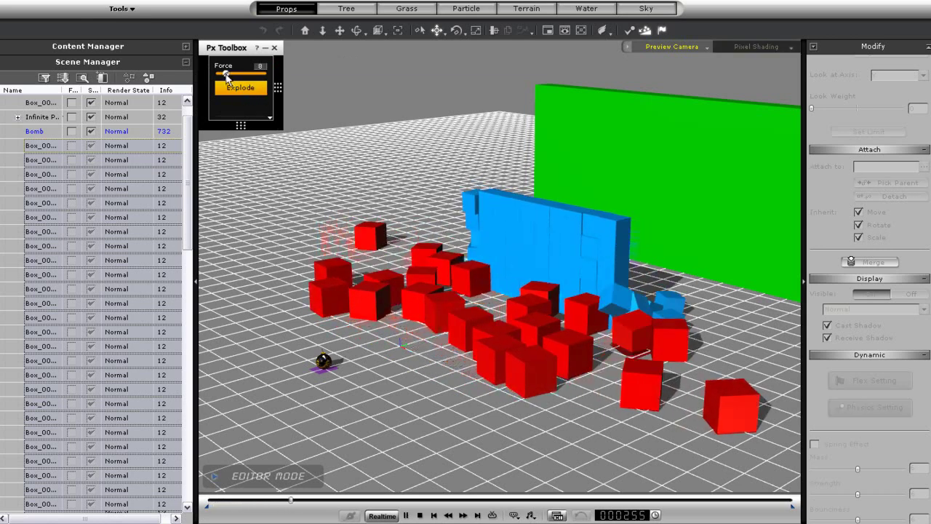
{"action": "left_click", "coordinate": [278, 88]}
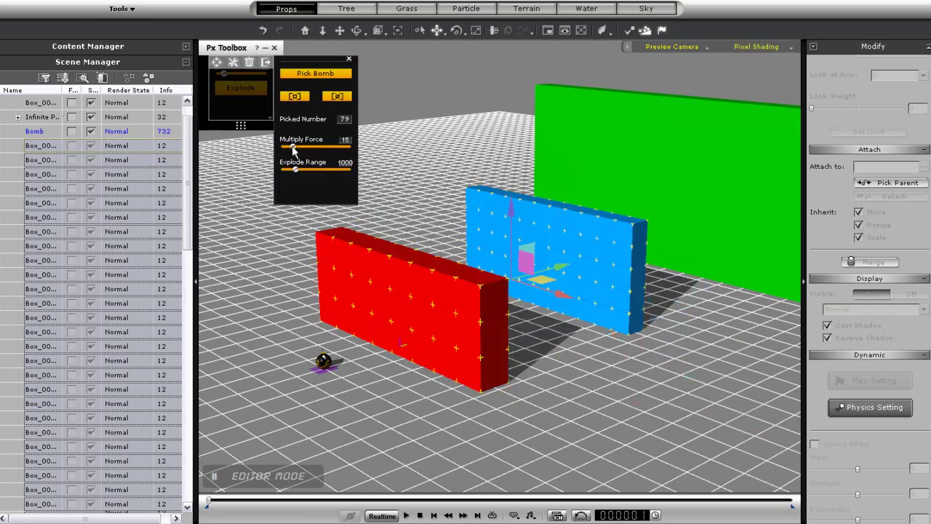
{"action": "left_click", "coordinate": [349, 59]}
{"action": "left_click", "coordinate": [246, 91]}
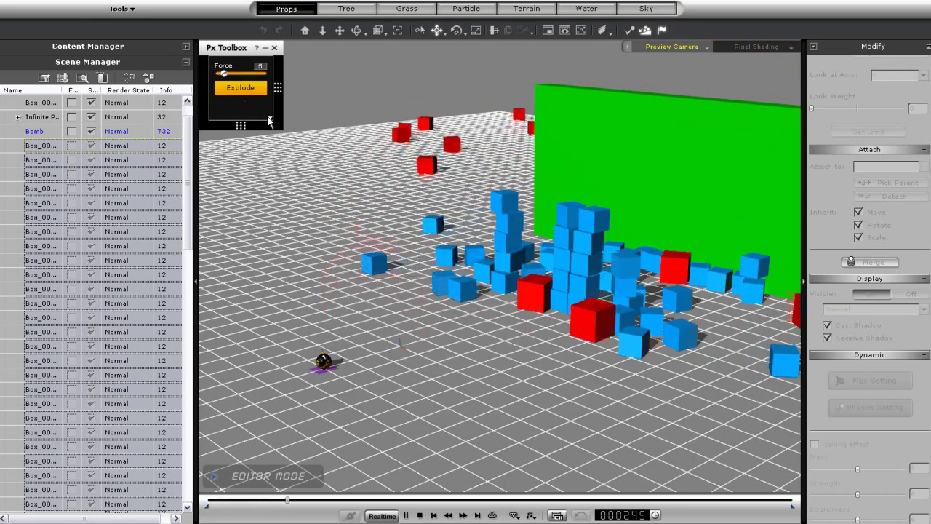
Step: Reduce the bomb's Explode Range below 1000, close the settings, and explode it against the walls
{"action": "left_click", "coordinate": [267, 116]}
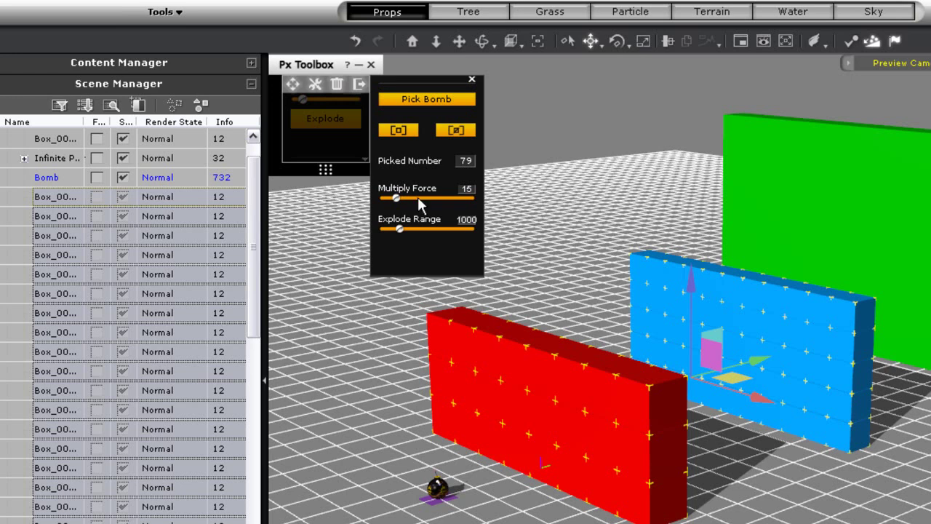
{"action": "left_click_drag", "start_coordinate": [401, 227], "coordinate": [392, 228]}
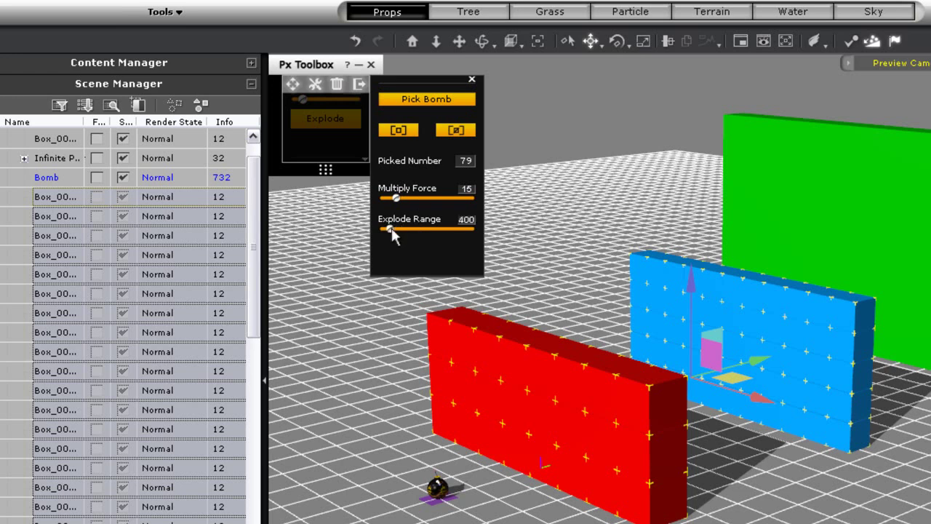
{"action": "left_click", "coordinate": [471, 78]}
{"action": "left_click", "coordinate": [329, 118]}
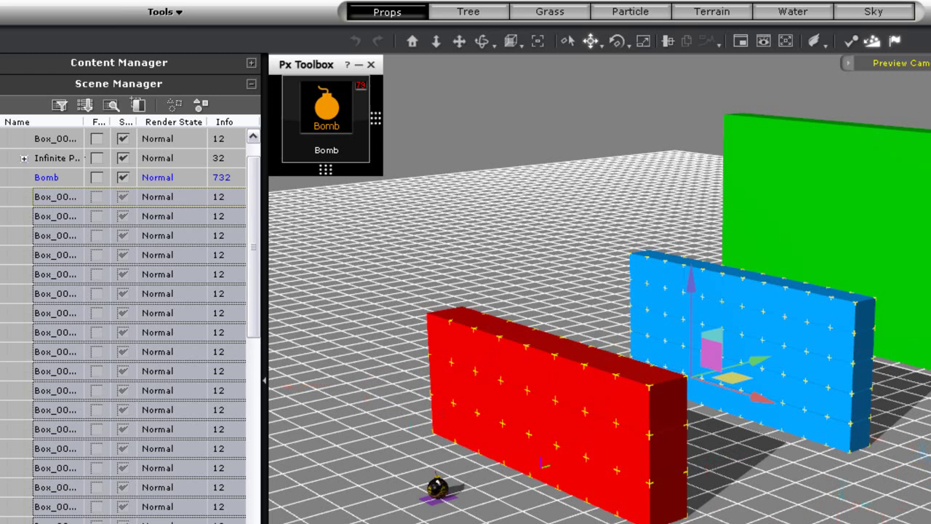
{"action": "left_click", "coordinate": [313, 122]}
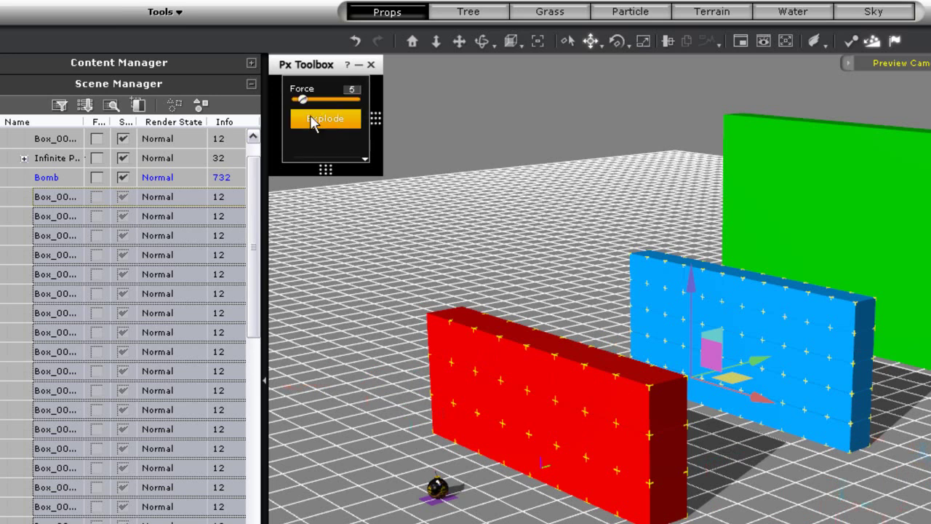
Step: Set the bomb's Explode Range to 200 and test the explosion on the walls
{"action": "left_click", "coordinate": [366, 160]}
{"action": "left_click_drag", "start_coordinate": [388, 229], "coordinate": [385, 228]}
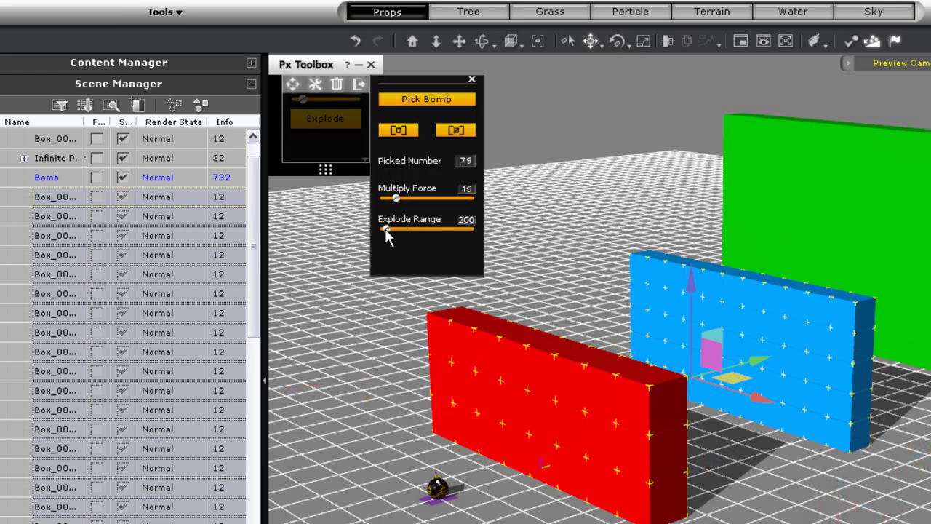
{"action": "left_click", "coordinate": [471, 78]}
{"action": "left_click", "coordinate": [347, 124]}
{"action": "left_click", "coordinate": [339, 120]}
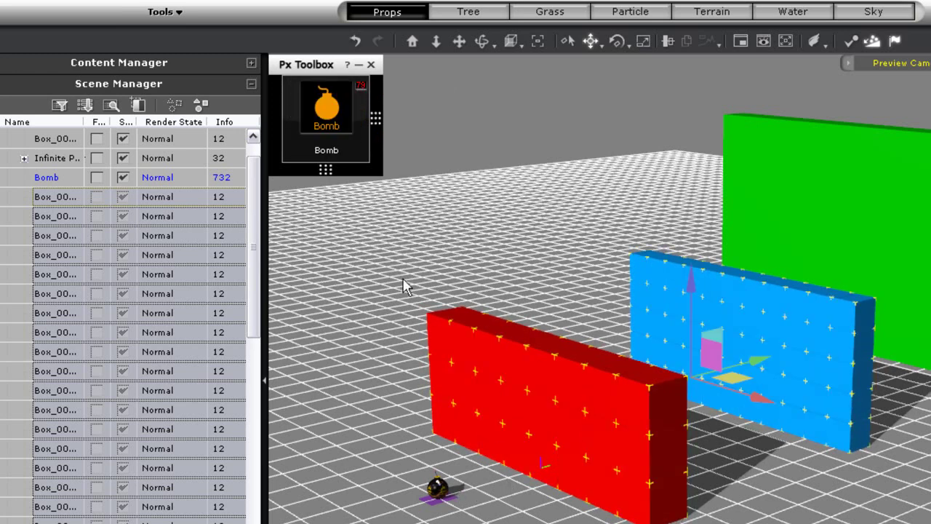
Step: Increase the bomb's Explode Range to 2600 and explode the red and blue walls
{"action": "left_click", "coordinate": [365, 159]}
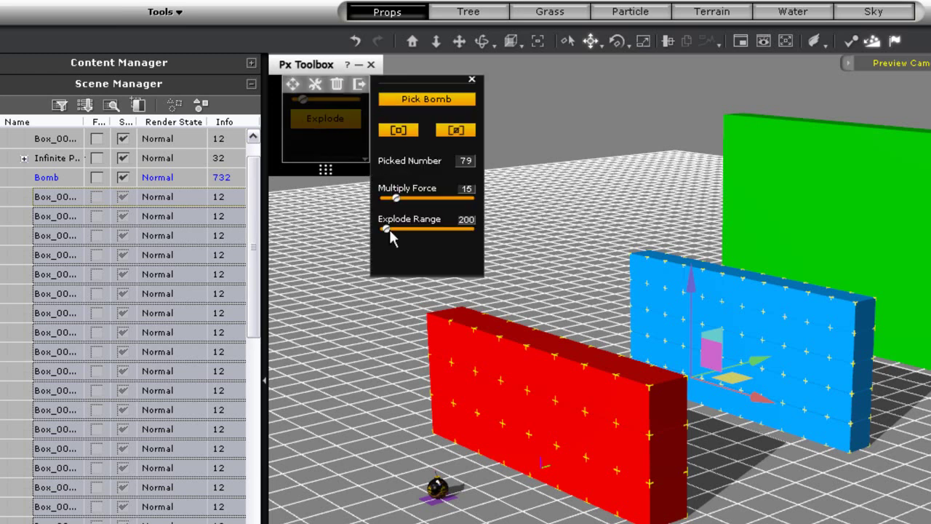
{"action": "left_click_drag", "start_coordinate": [389, 229], "coordinate": [417, 229]}
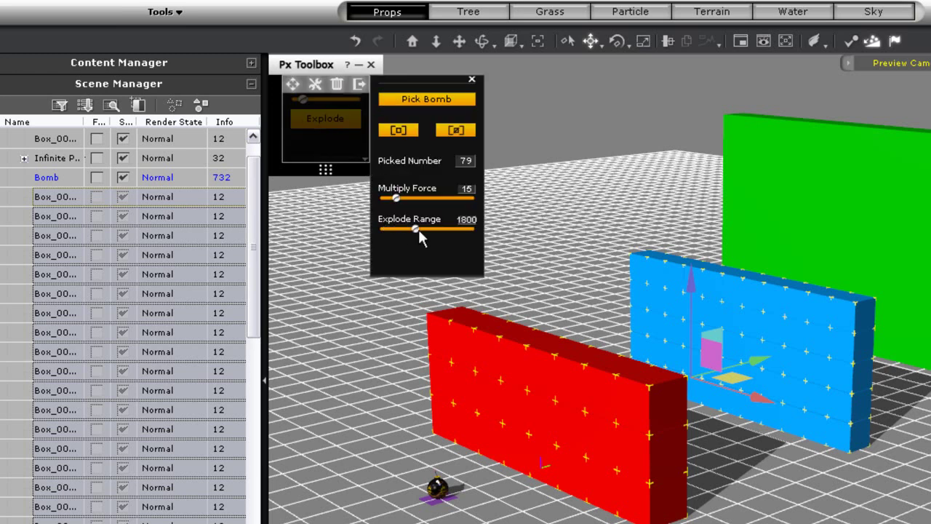
{"action": "left_click", "coordinate": [471, 80]}
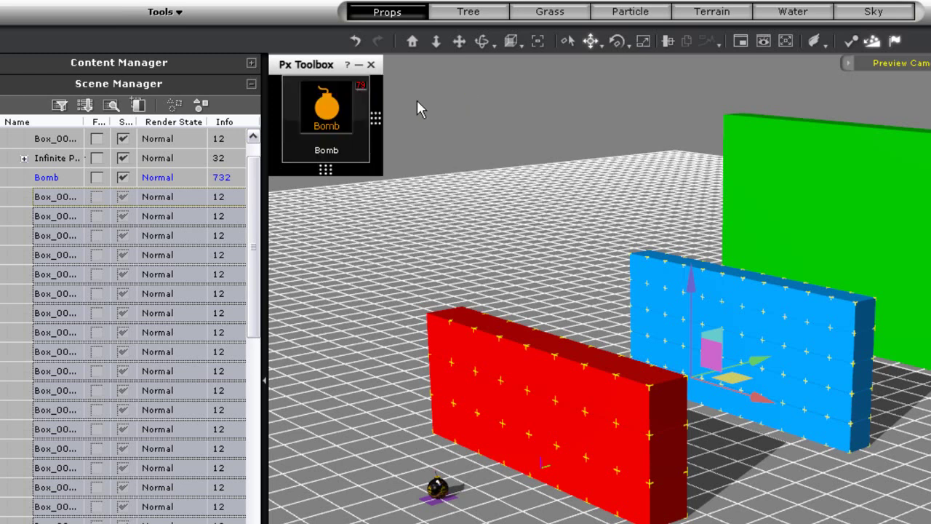
{"action": "left_click", "coordinate": [334, 118]}
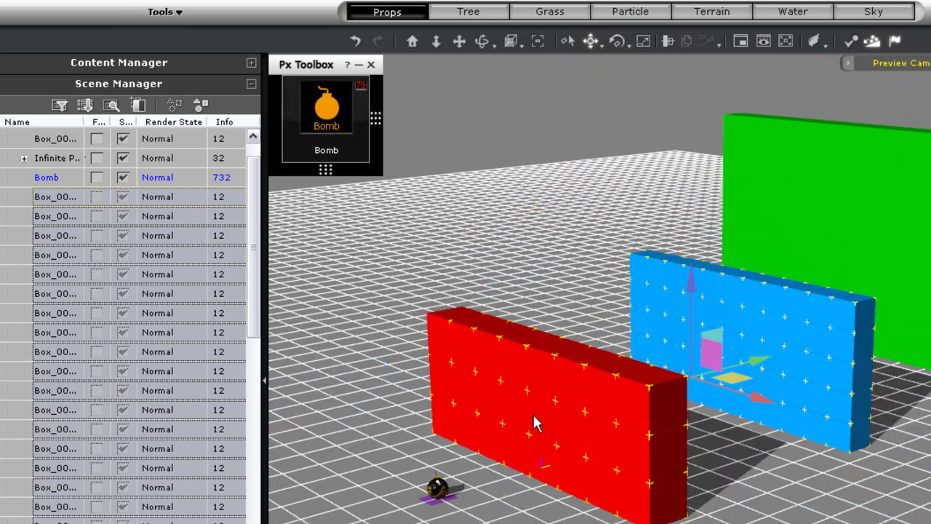
Step: Unpick the bottom corner box of the blue wall from the bomb's targets, explode the bomb, and stop the simulation
{"action": "mouse_move", "coordinate": [360, 130]}
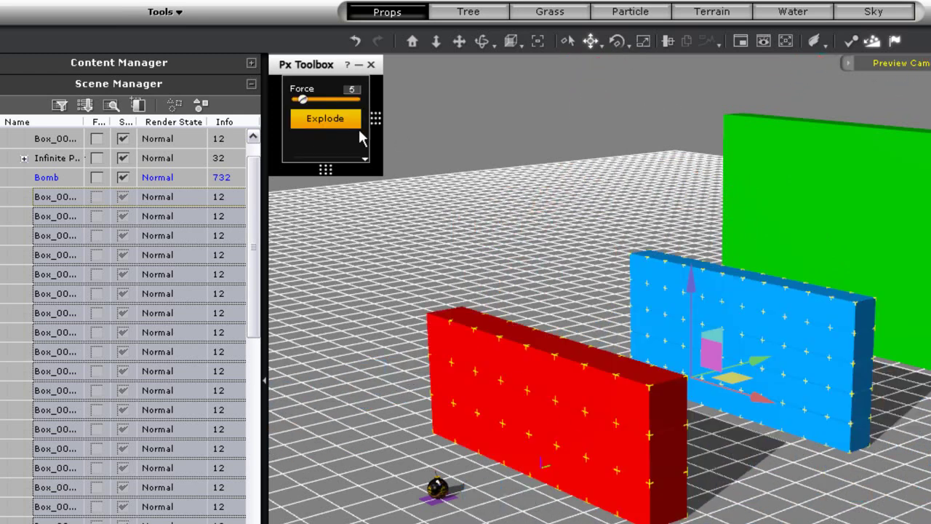
{"action": "left_click", "coordinate": [365, 162]}
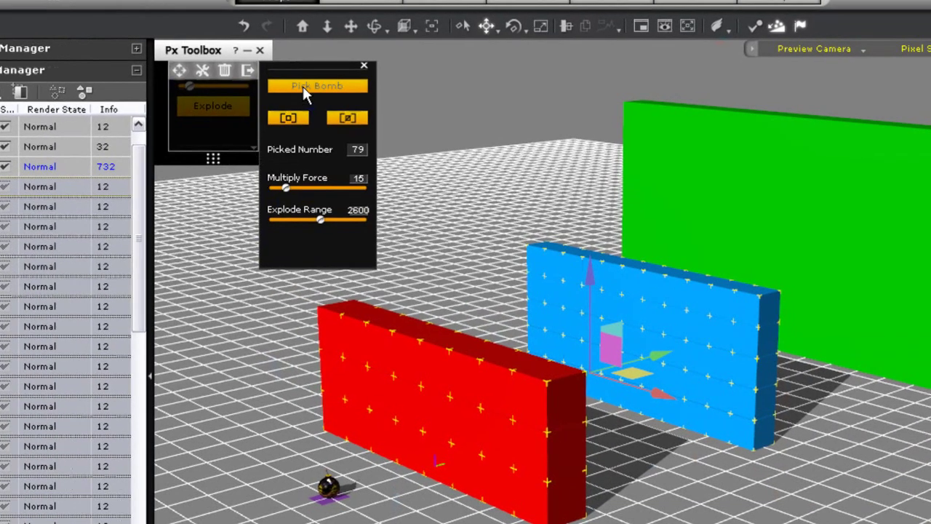
{"action": "left_click", "coordinate": [413, 98]}
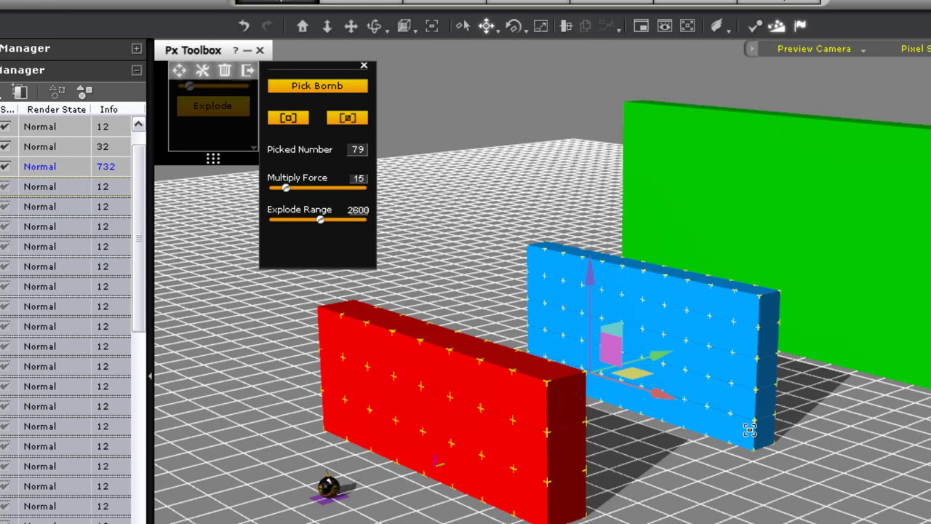
{"action": "left_click", "coordinate": [751, 436]}
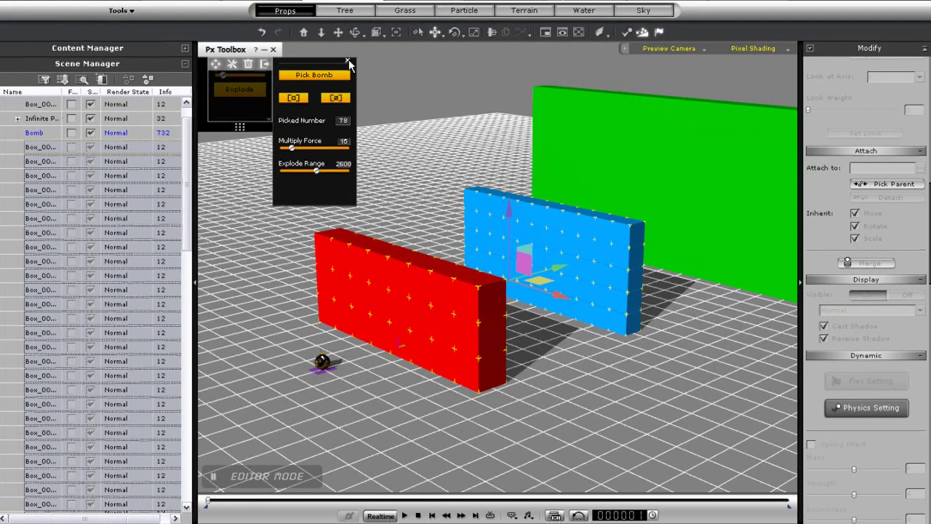
{"action": "left_click", "coordinate": [348, 63]}
{"action": "left_click", "coordinate": [242, 91]}
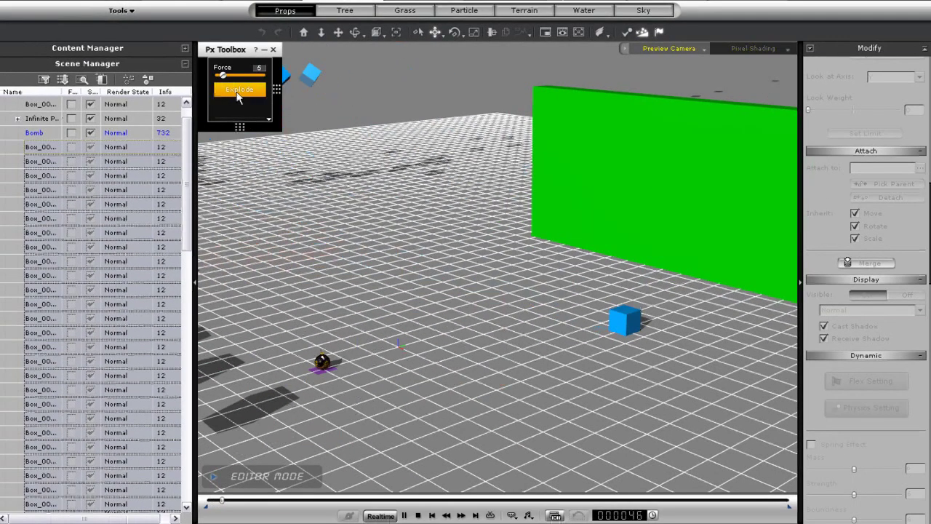
{"action": "left_click", "coordinate": [419, 515]}
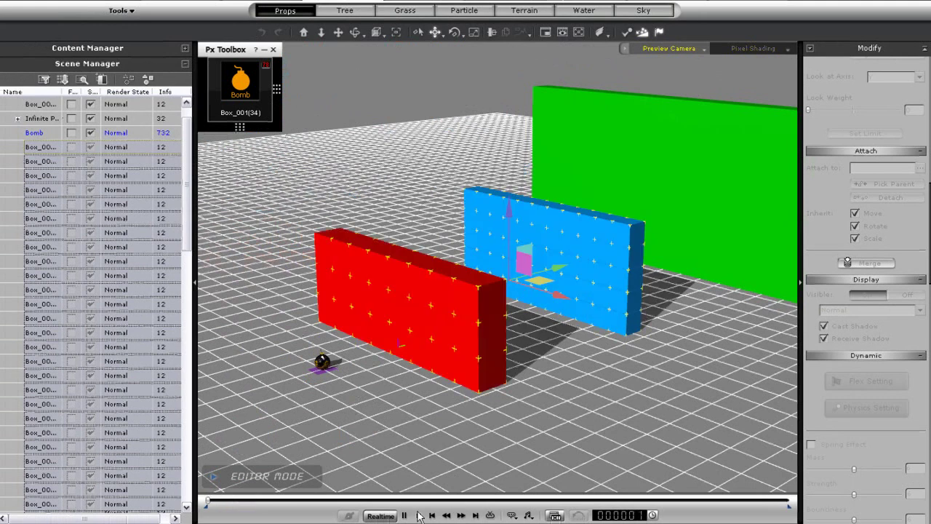
Step: Set the bomb's Explode Range to 600, explode it with the unpicked box excluded, and stop the simulation
{"action": "left_click", "coordinate": [270, 122]}
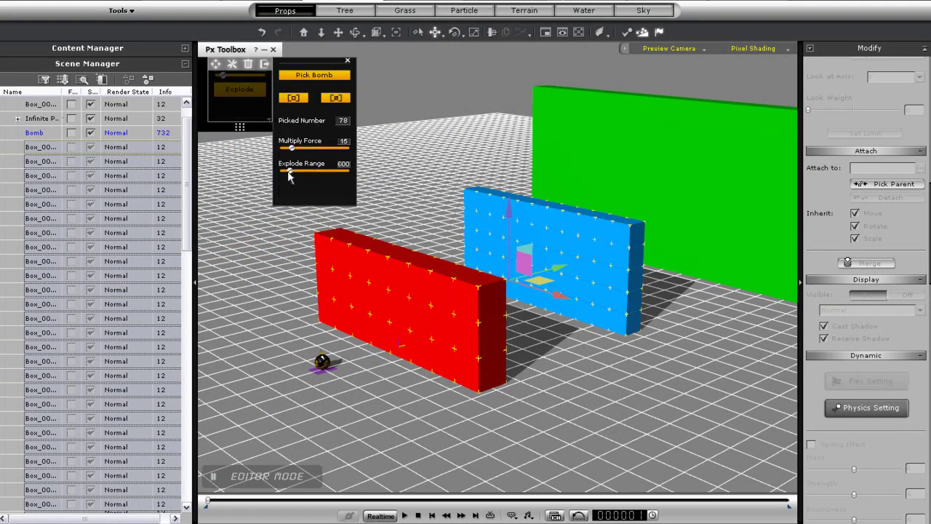
{"action": "left_click", "coordinate": [349, 62]}
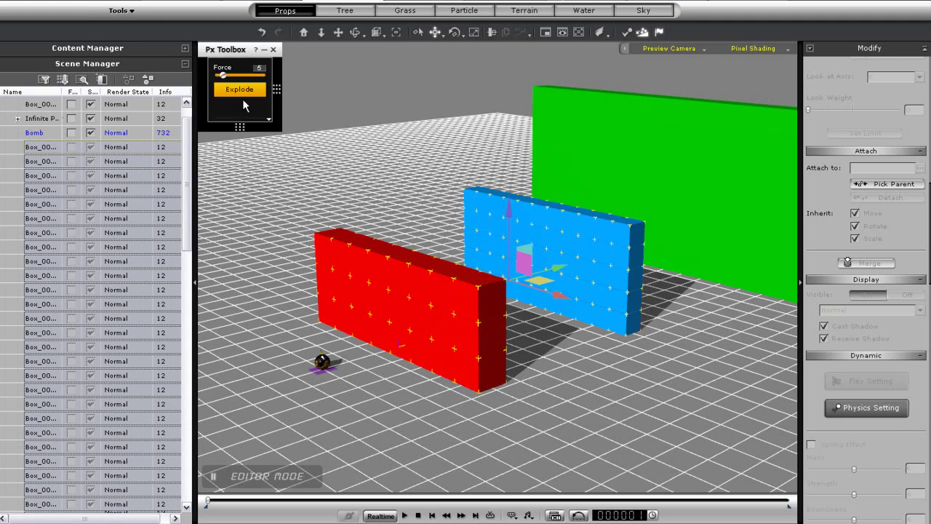
{"action": "left_click", "coordinate": [246, 93]}
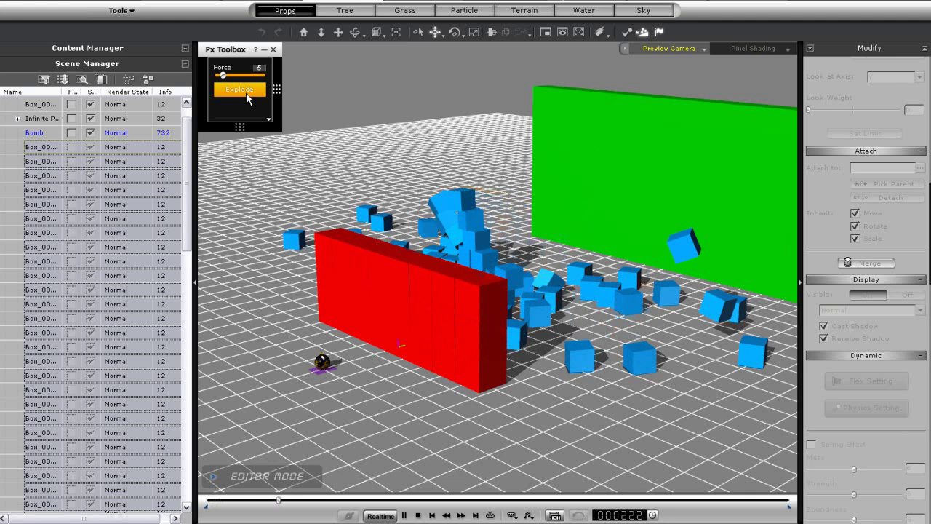
{"action": "left_click", "coordinate": [429, 513]}
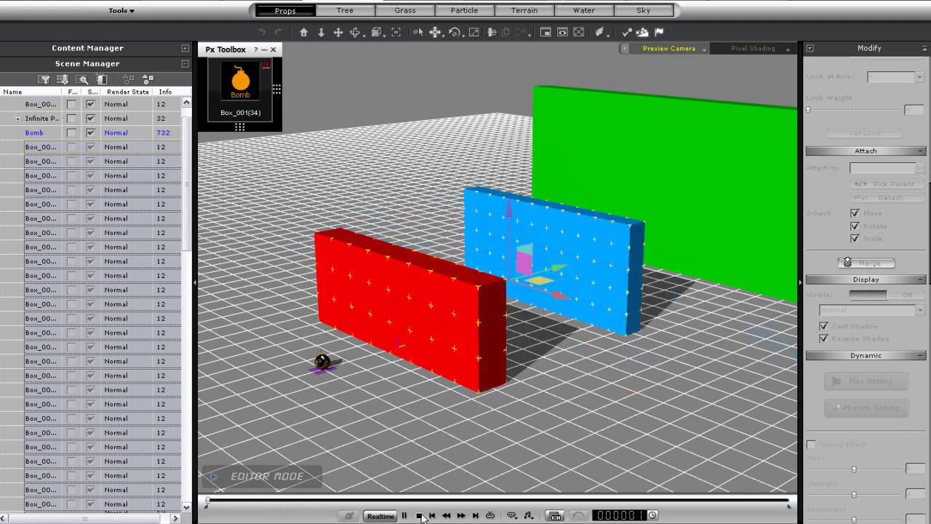
Step: Reduce the bomb's Explode Range to 300 and close its settings
{"action": "left_click", "coordinate": [269, 119]}
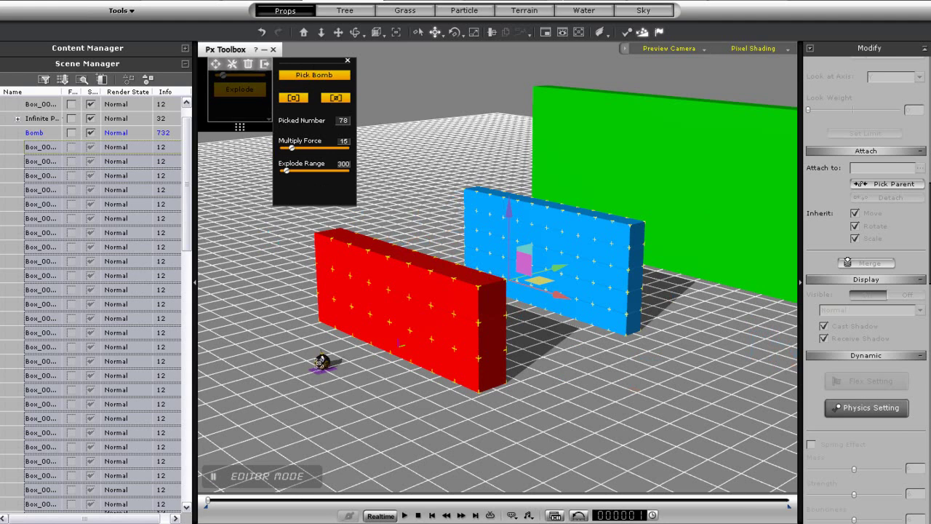
{"action": "left_click", "coordinate": [348, 62]}
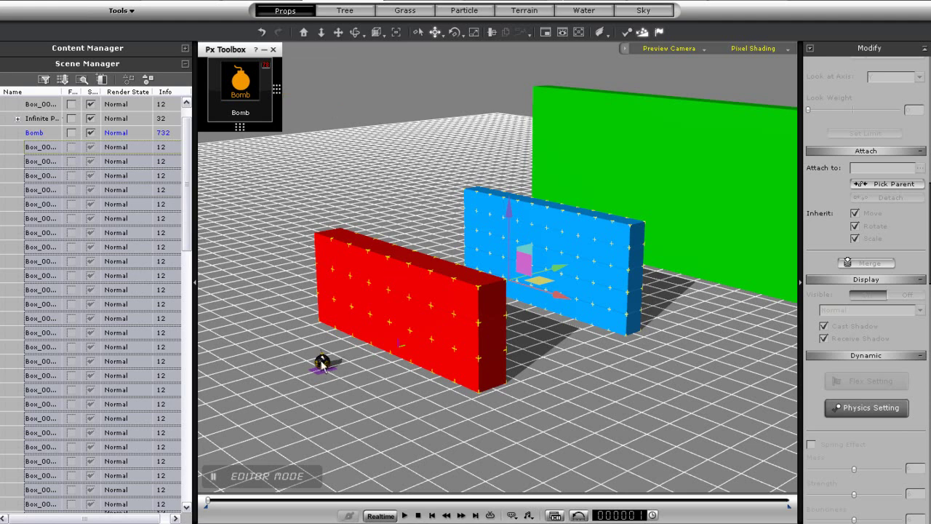
Step: Move the bomb along the floor to the space between the red and blue walls
{"action": "left_click", "coordinate": [322, 363]}
{"action": "left_click_drag", "start_coordinate": [383, 351], "coordinate": [543, 308]}
{"action": "right_click_drag", "start_coordinate": [597, 371], "coordinate": [442, 391]}
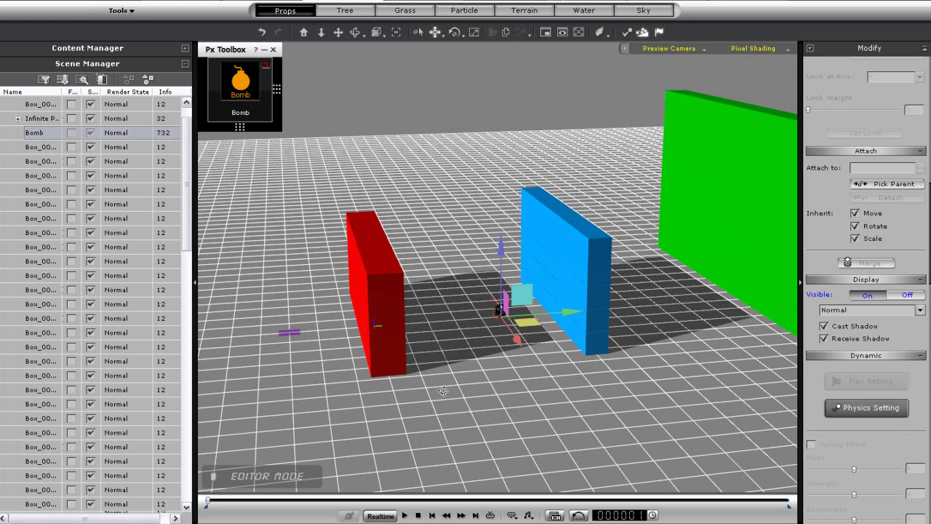
{"action": "left_click_drag", "start_coordinate": [561, 312], "coordinate": [534, 314]}
Step: Set the bomb's Explode Range to 1300, explode it between the red and blue walls, and stop the simulation
{"action": "left_click", "coordinate": [268, 119]}
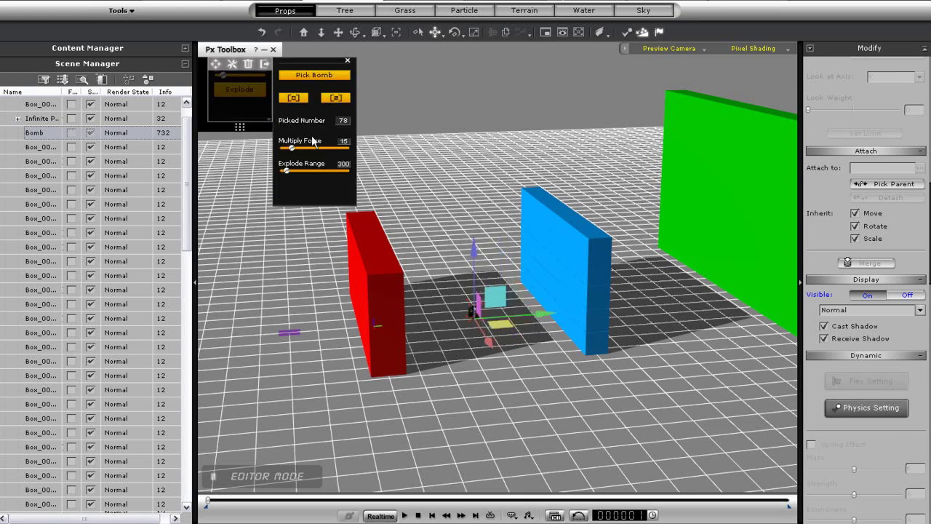
{"action": "left_click", "coordinate": [347, 61]}
{"action": "left_click", "coordinate": [242, 90]}
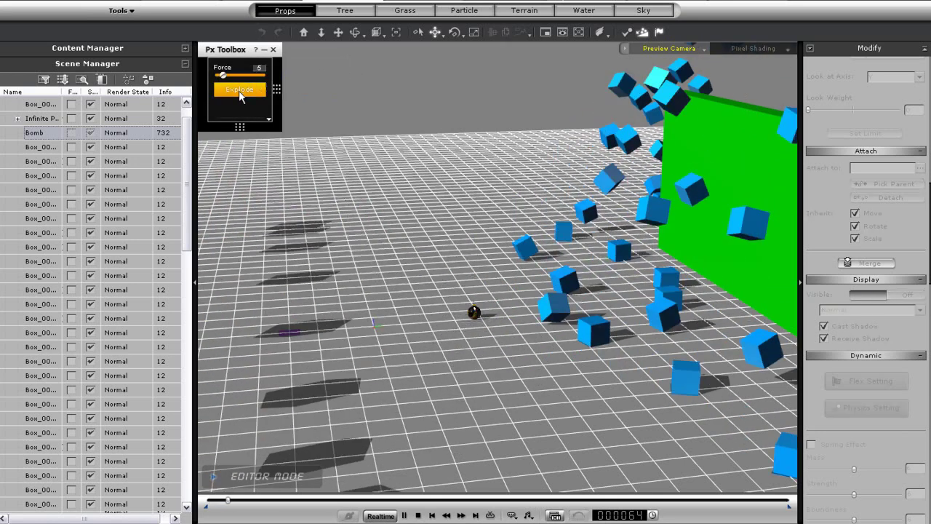
{"action": "left_click", "coordinate": [417, 517]}
Step: Explode the bomb between the two walls again from a wider view and stop the simulation
{"action": "scroll", "coordinate": [454, 378], "scroll_direction": "down", "scroll_amount": 7}
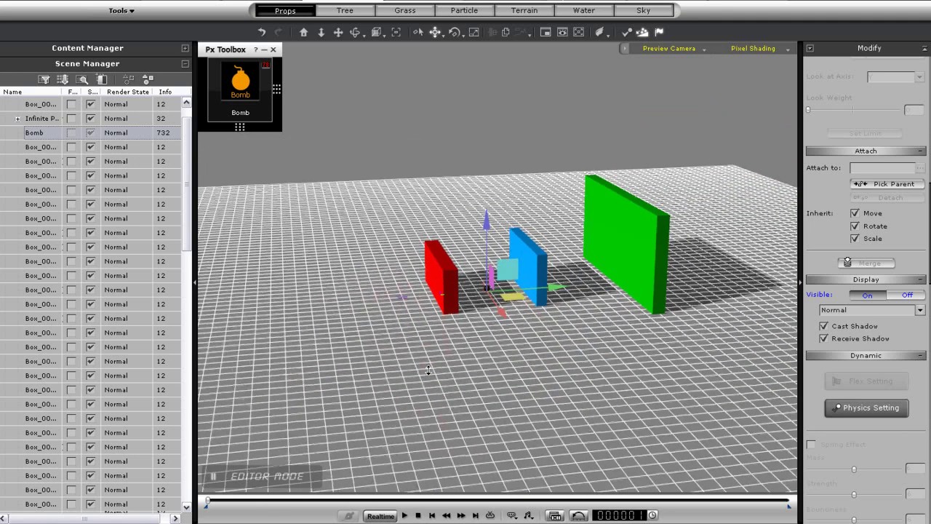
{"action": "left_click", "coordinate": [249, 89]}
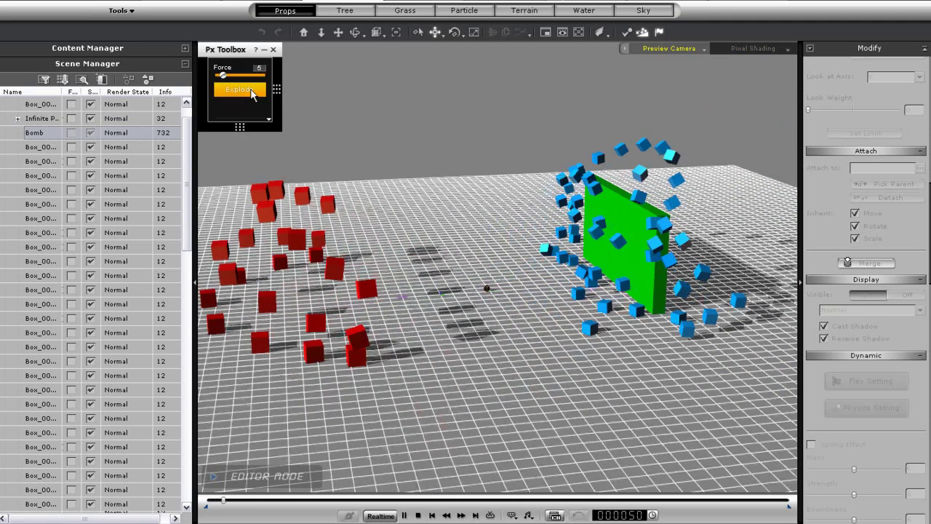
{"action": "left_click", "coordinate": [418, 515]}
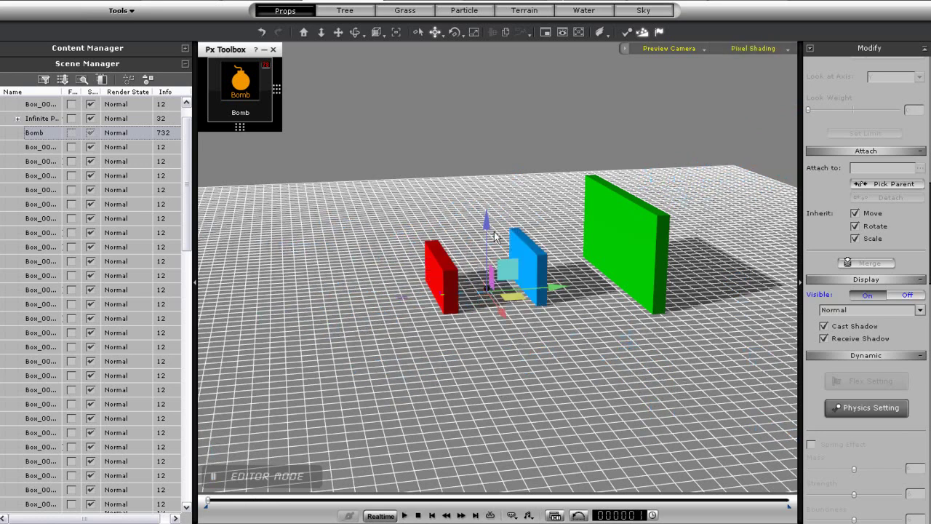
Step: Raise the bomb to about the height of the wall tops, explode it, and stop the simulation
{"action": "left_click", "coordinate": [245, 90]}
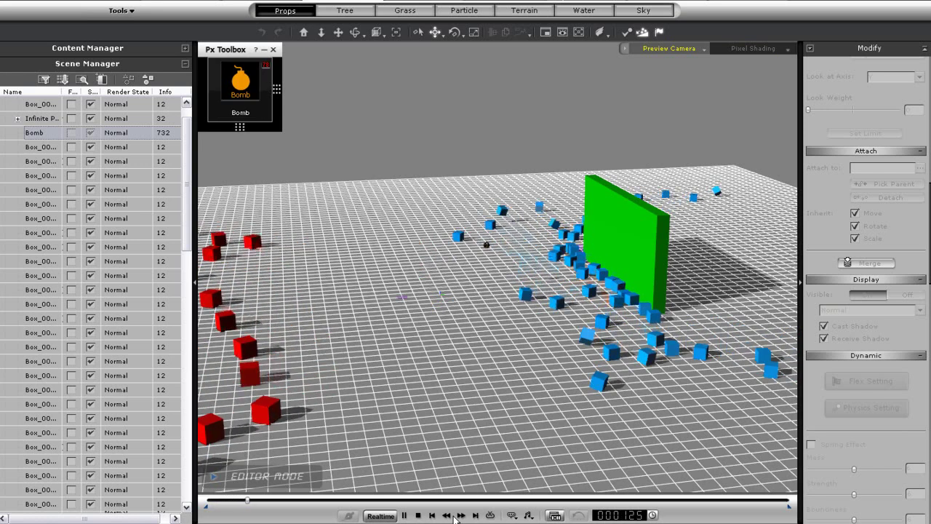
{"action": "left_click", "coordinate": [418, 515]}
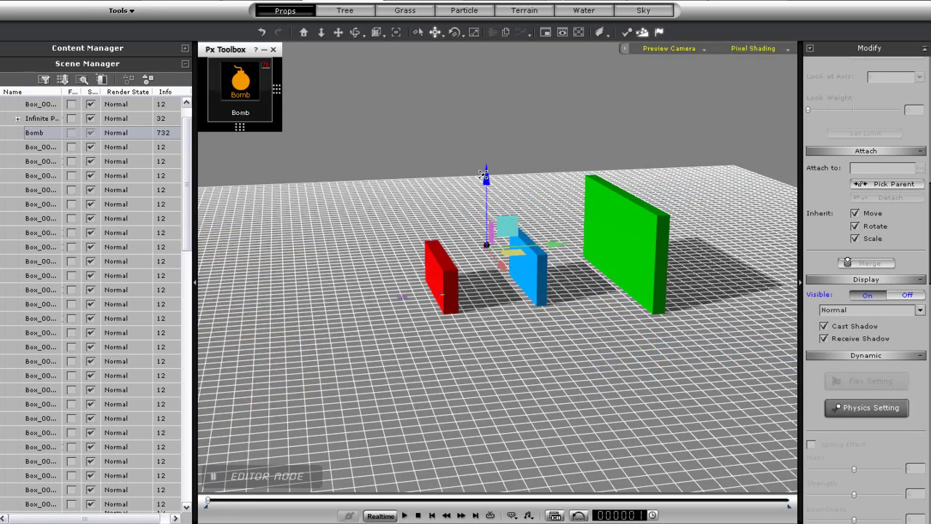
Step: Lower the bomb below floor level between the two walls, explode it, and stop the simulation
{"action": "left_click_drag", "start_coordinate": [482, 175], "coordinate": [485, 264]}
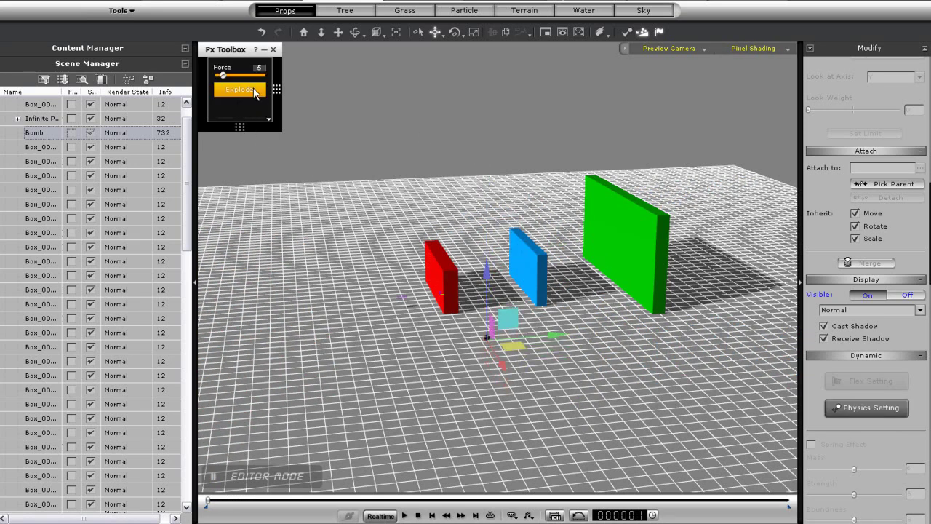
{"action": "left_click", "coordinate": [240, 90]}
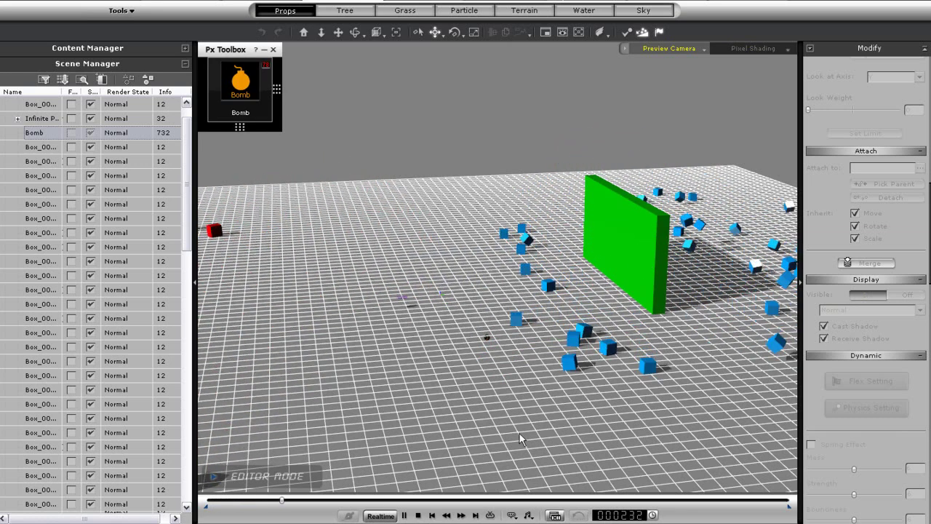
{"action": "left_click", "coordinate": [419, 515]}
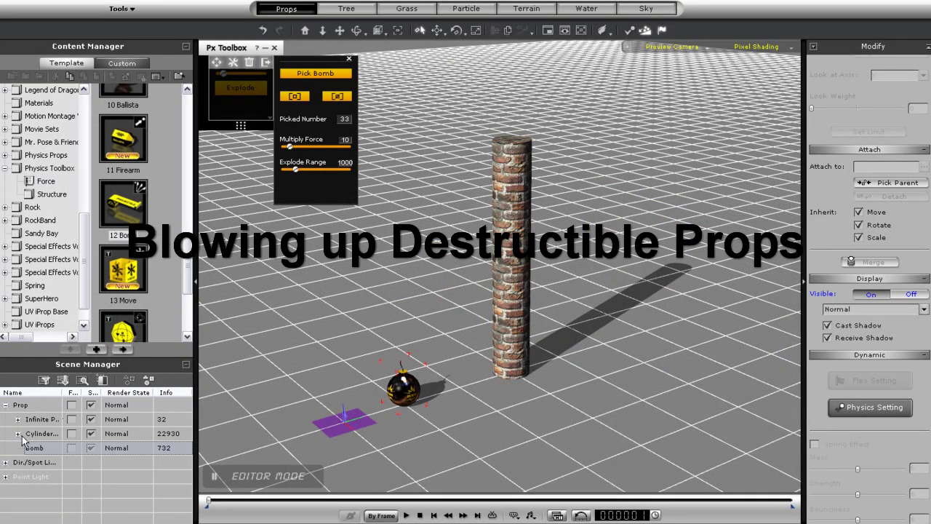
Step: Select all the sub-pieces of the brick cylinder in the scene list and unlink them from their parent Cylinder_A
{"action": "left_click", "coordinate": [18, 433]}
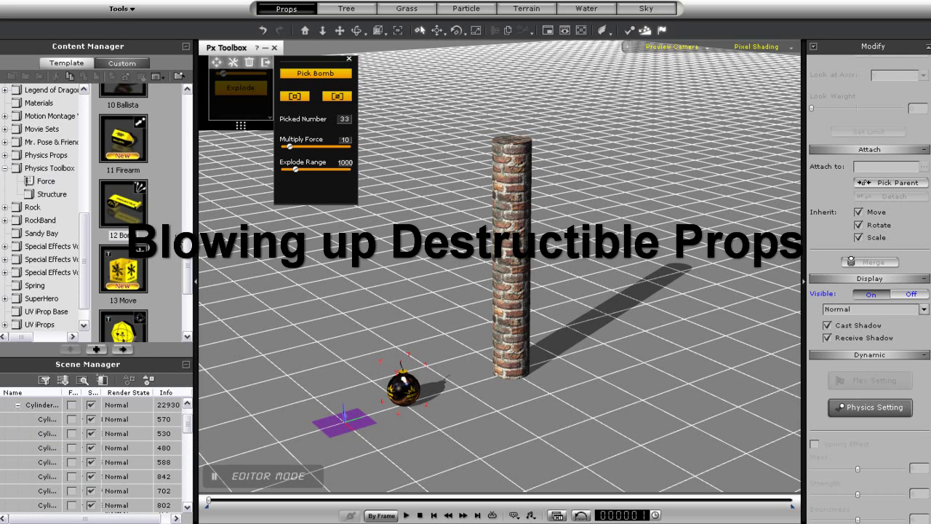
{"action": "left_click", "coordinate": [185, 46]}
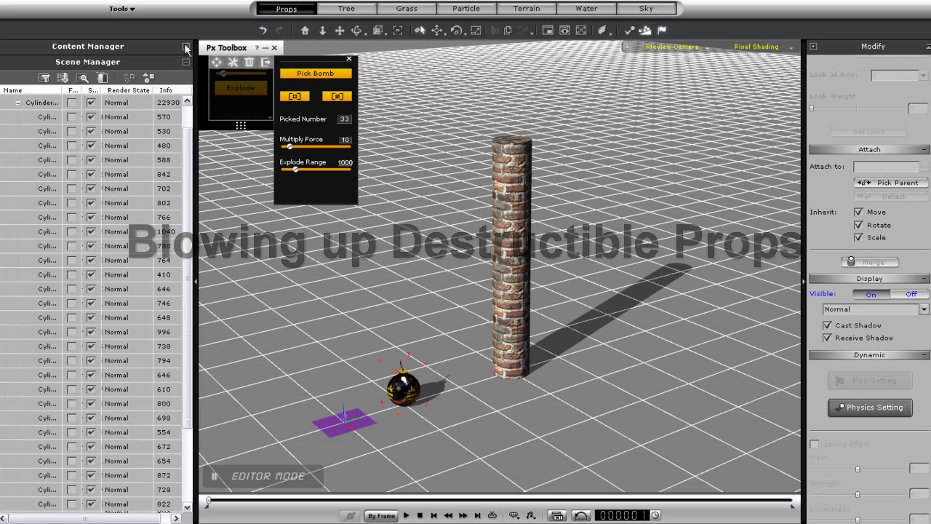
{"action": "left_click", "coordinate": [42, 117]}
{"action": "left_click_drag", "start_coordinate": [186, 182], "coordinate": [186, 265]}
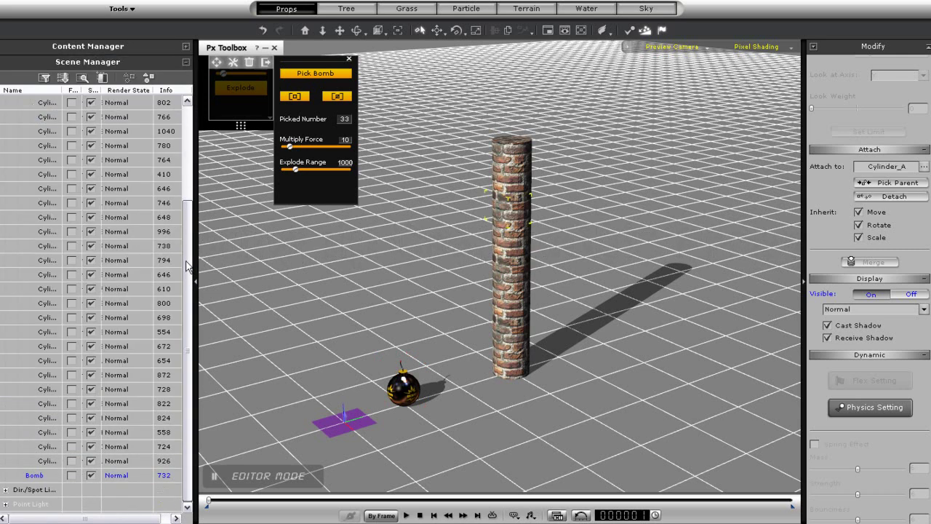
{"action": "left_click", "coordinate": [47, 460], "text": "shift"}
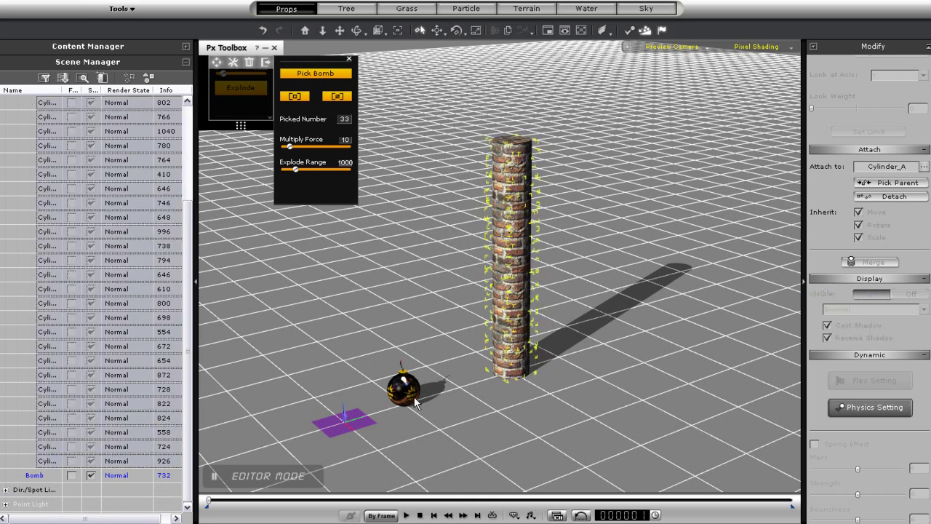
{"action": "right_click", "coordinate": [509, 259]}
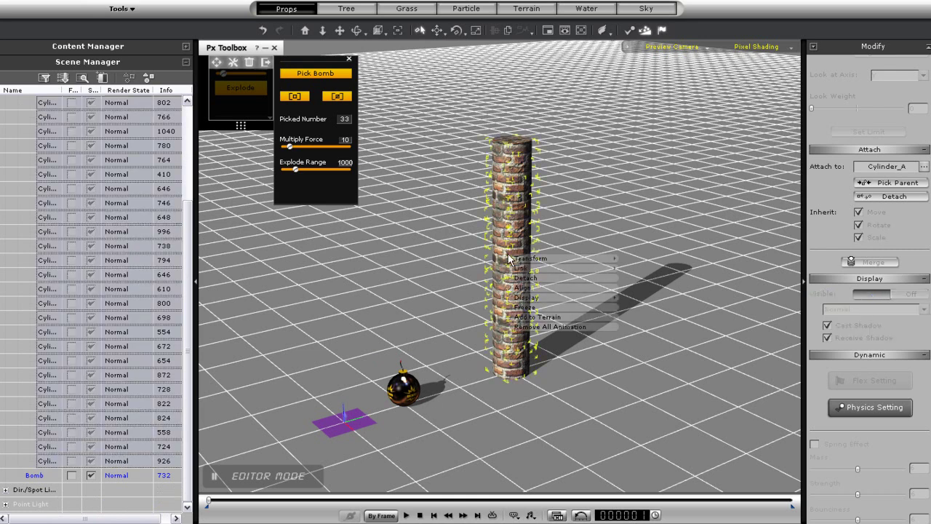
{"action": "left_click", "coordinate": [542, 280]}
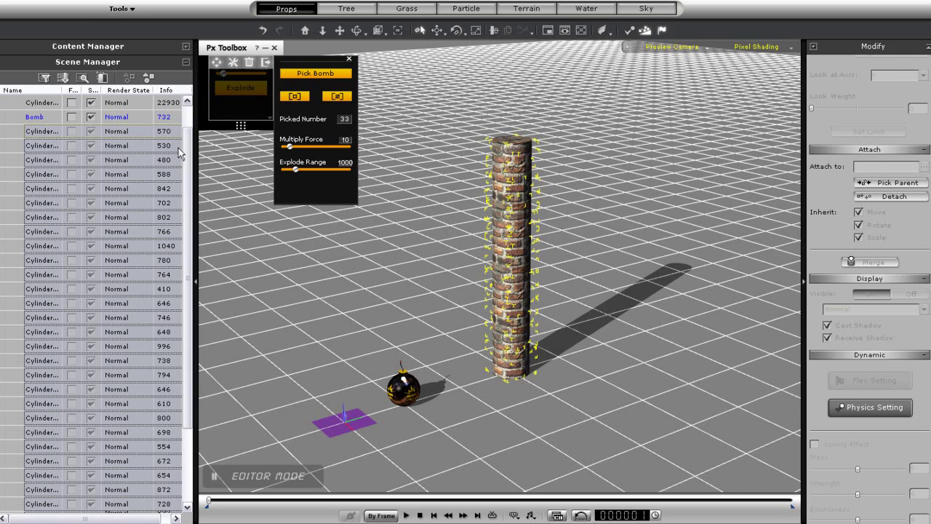
Step: Delete the cylinder's dummy parent item from the scene and close the bomb's settings
{"action": "left_click_drag", "start_coordinate": [187, 145], "coordinate": [188, 110]}
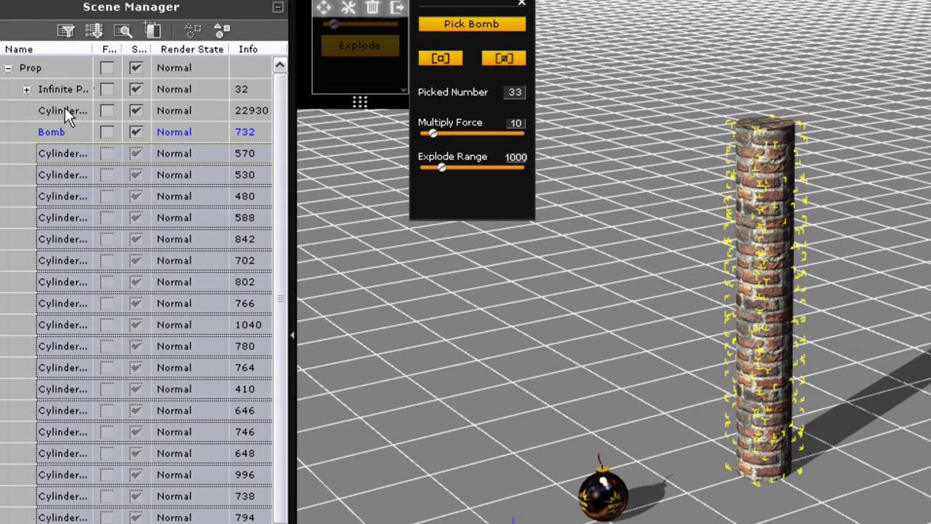
{"action": "left_click", "coordinate": [64, 109]}
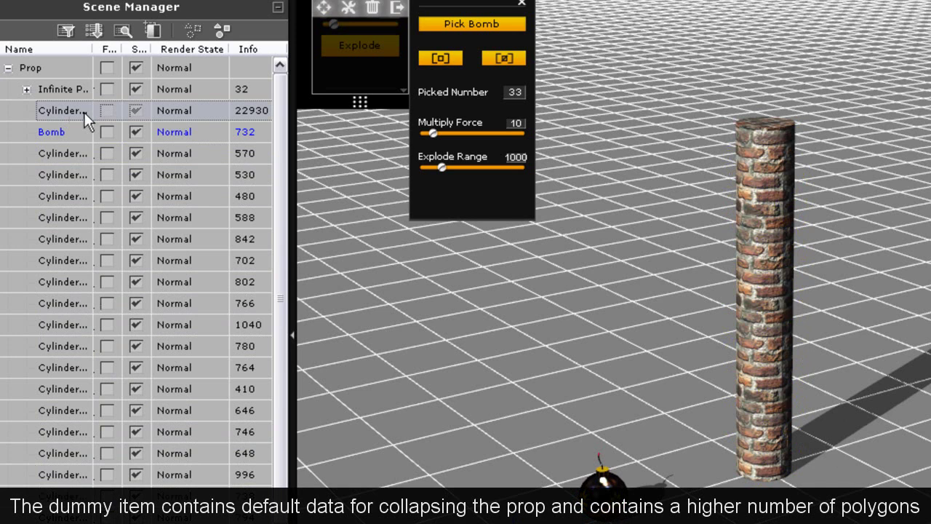
{"action": "key", "text": "Delete"}
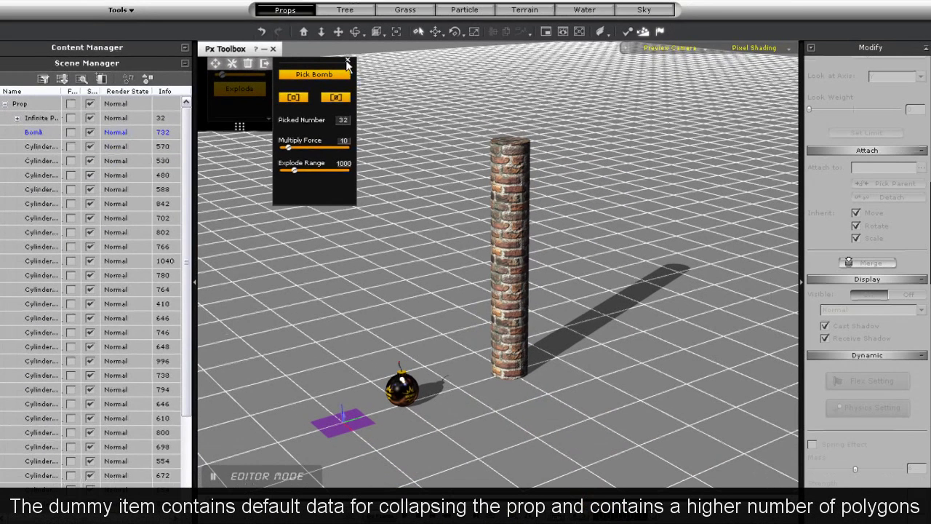
{"action": "left_click", "coordinate": [521, 6]}
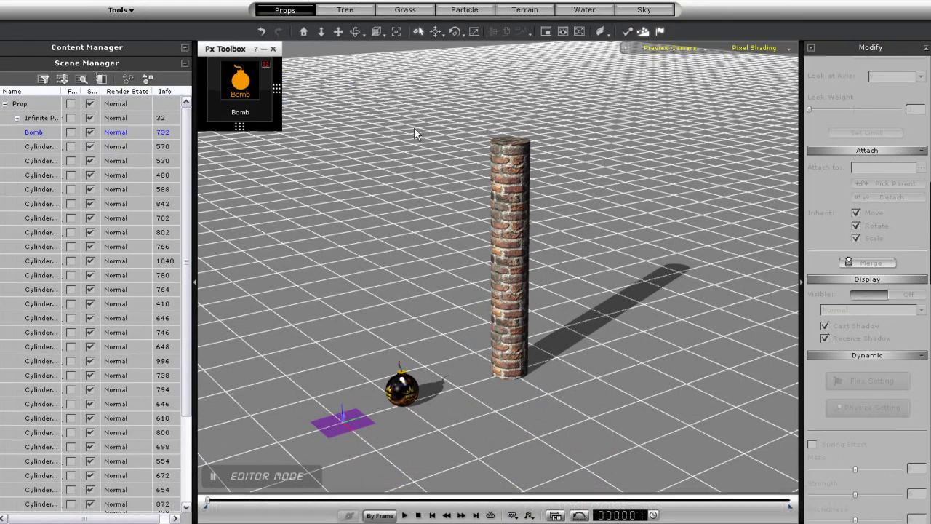
Step: Set the bomb's Force to 38 and its Multiply Force to 25
{"action": "mouse_move", "coordinate": [261, 85]}
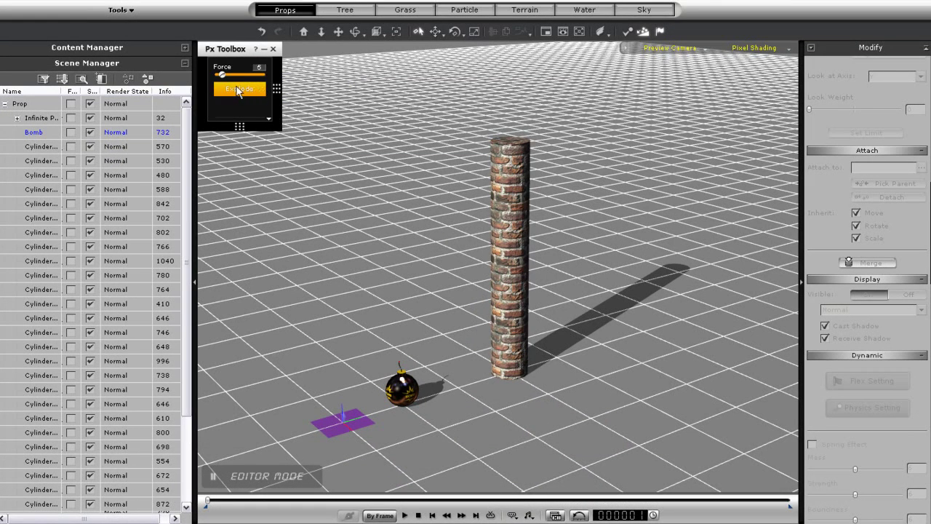
{"action": "left_click_drag", "start_coordinate": [223, 74], "coordinate": [247, 79]}
{"action": "left_click", "coordinate": [268, 118]}
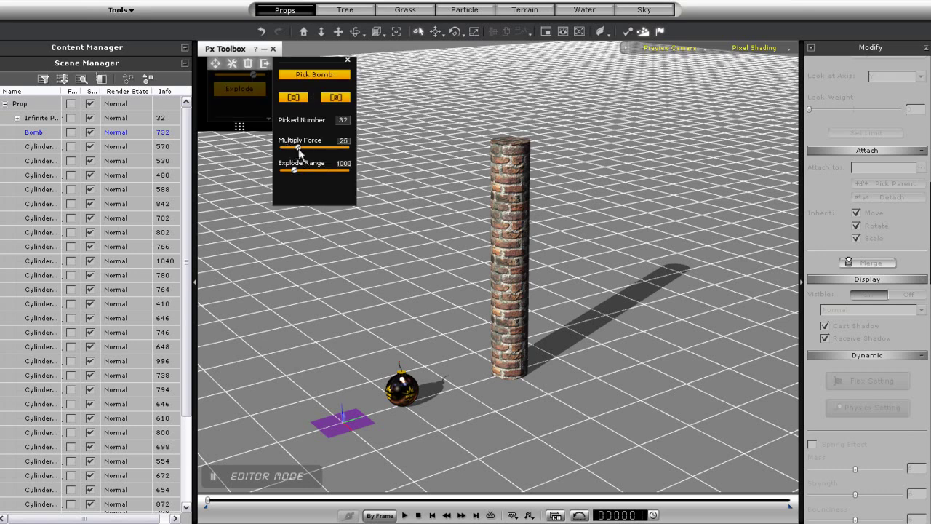
{"action": "left_click", "coordinate": [348, 60]}
Step: Explode the brick column with the bomb twice, stopping the simulation after each run
{"action": "left_click", "coordinate": [240, 82]}
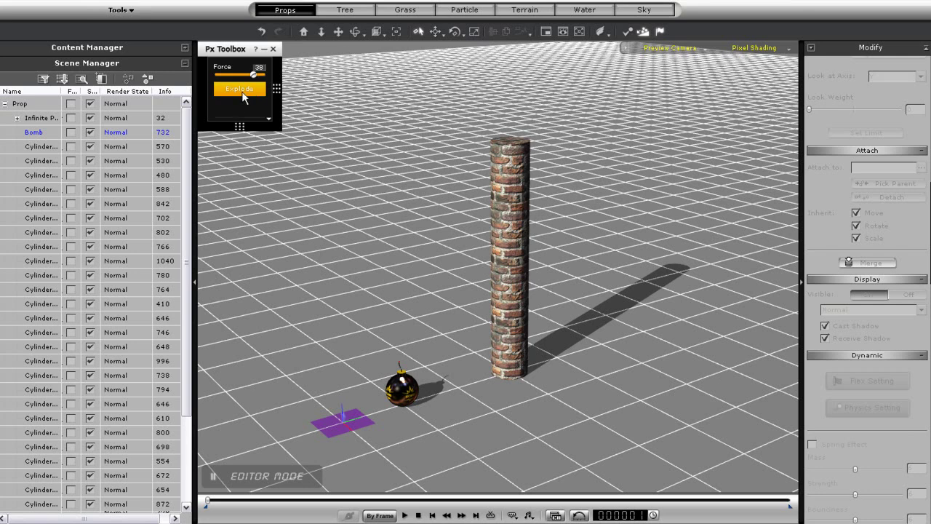
{"action": "left_click", "coordinate": [242, 90]}
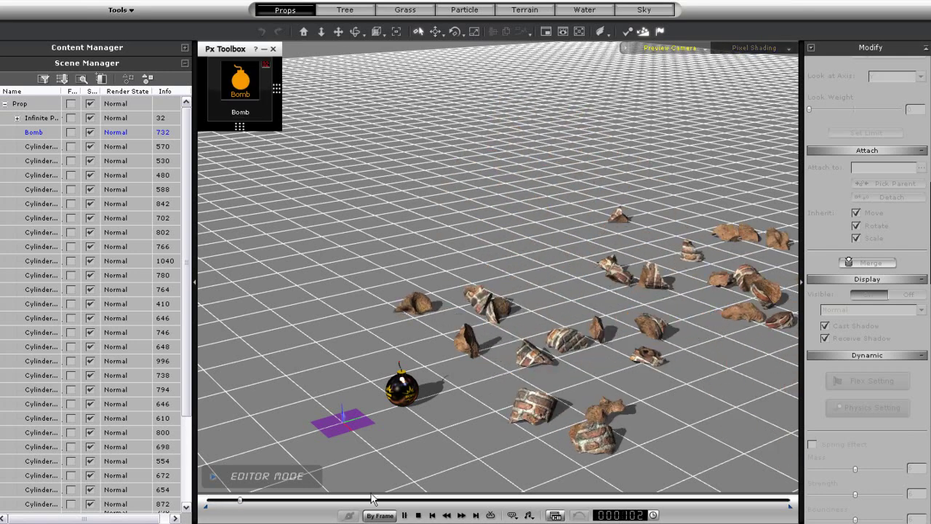
{"action": "left_click", "coordinate": [419, 515]}
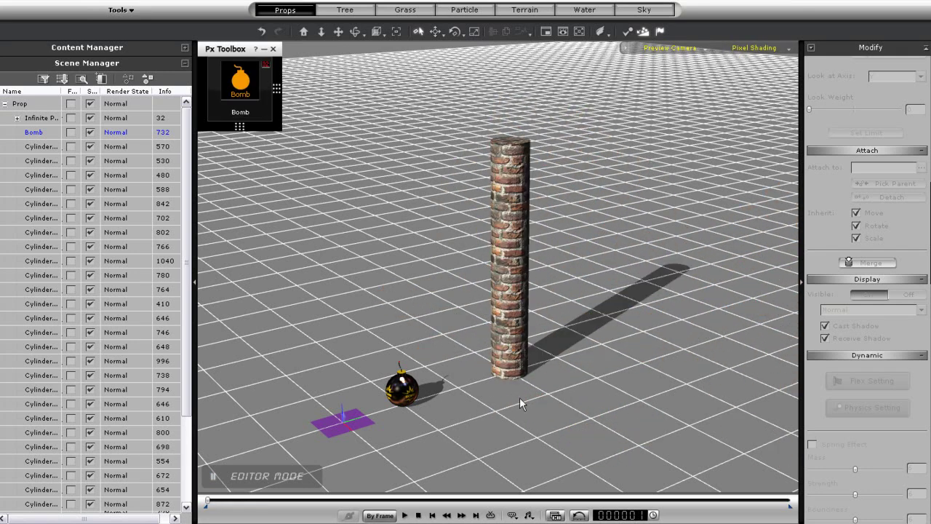
{"action": "left_click", "coordinate": [240, 80]}
{"action": "left_click", "coordinate": [242, 90]}
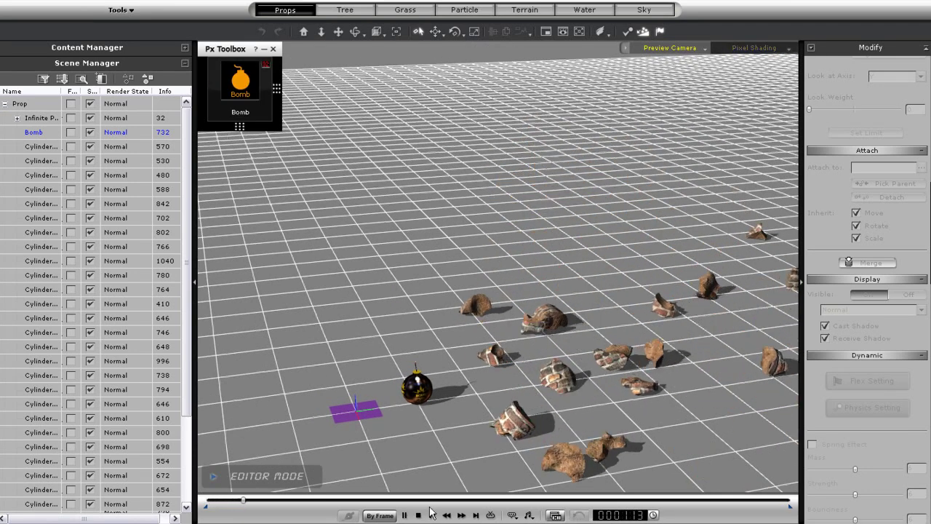
{"action": "left_click", "coordinate": [418, 515]}
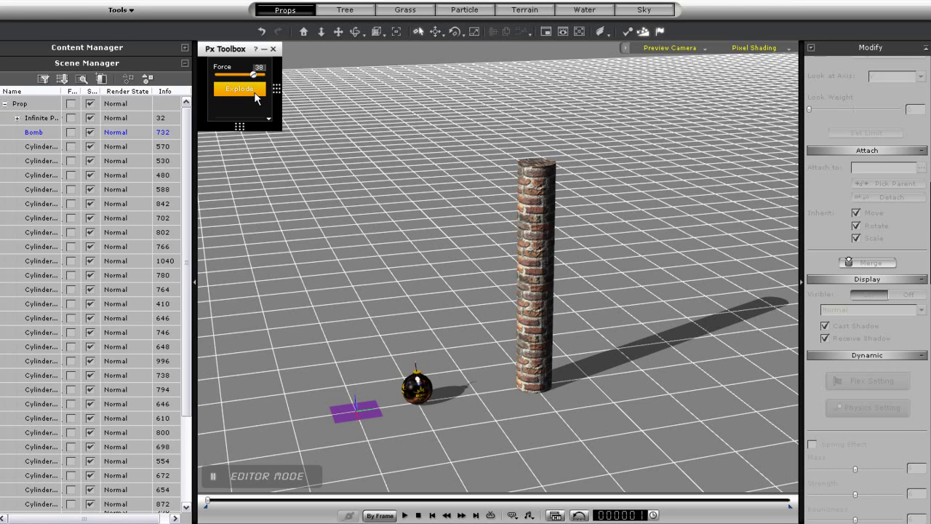
Step: Set the Mass of all the brick column pieces to 5 in their physics settings and run the explosion again
{"action": "left_click", "coordinate": [574, 408]}
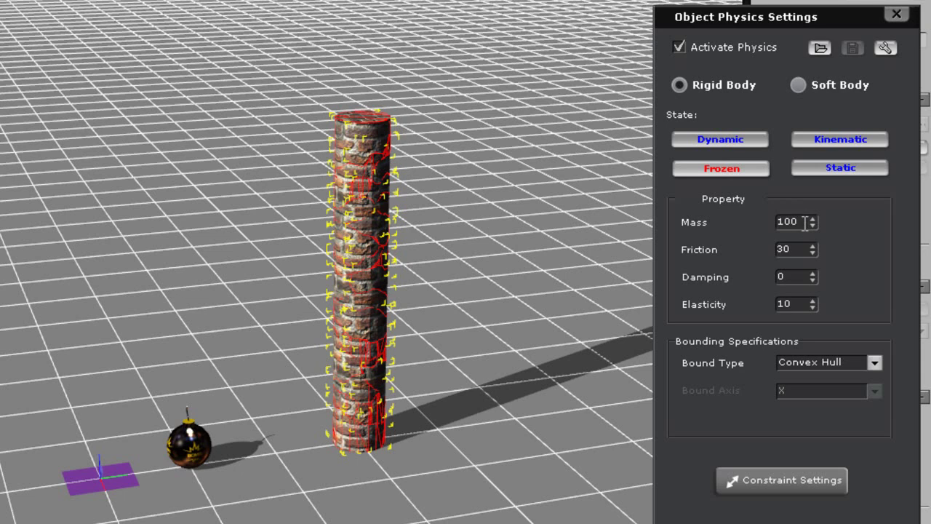
{"action": "left_click_drag", "start_coordinate": [799, 222], "coordinate": [734, 219]}
{"action": "type", "text": "5"}
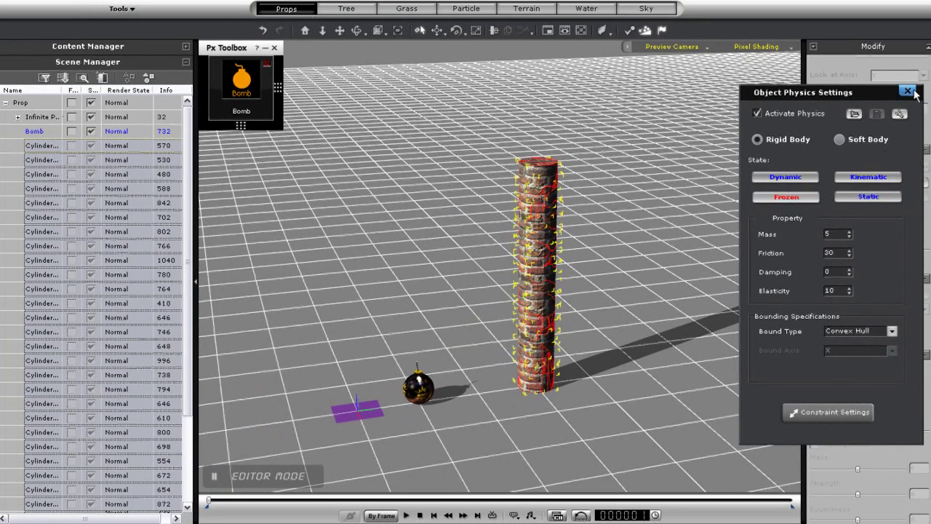
{"action": "left_click", "coordinate": [910, 91]}
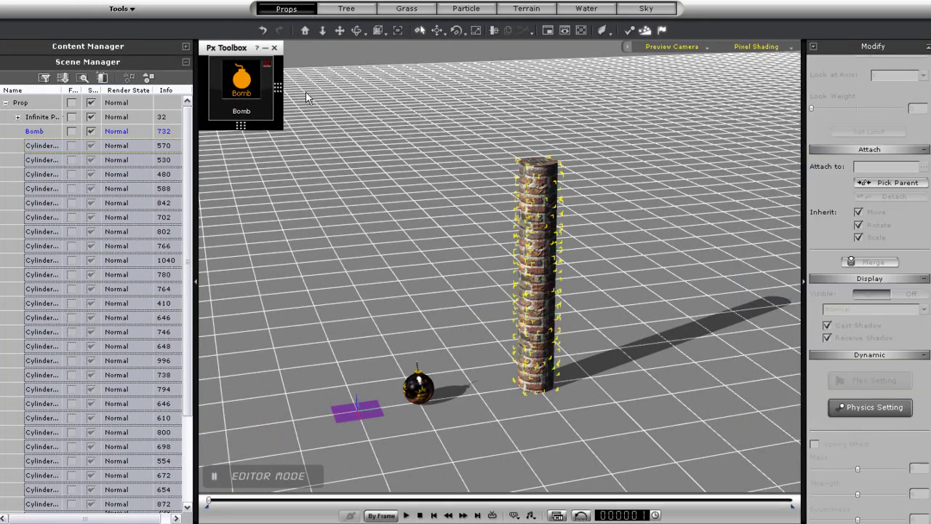
{"action": "left_click", "coordinate": [251, 93]}
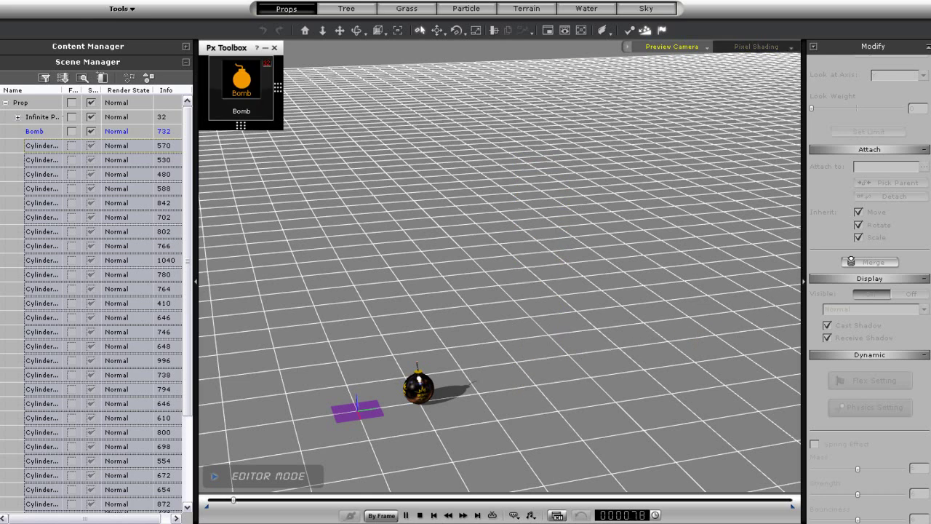
{"action": "left_click", "coordinate": [420, 515]}
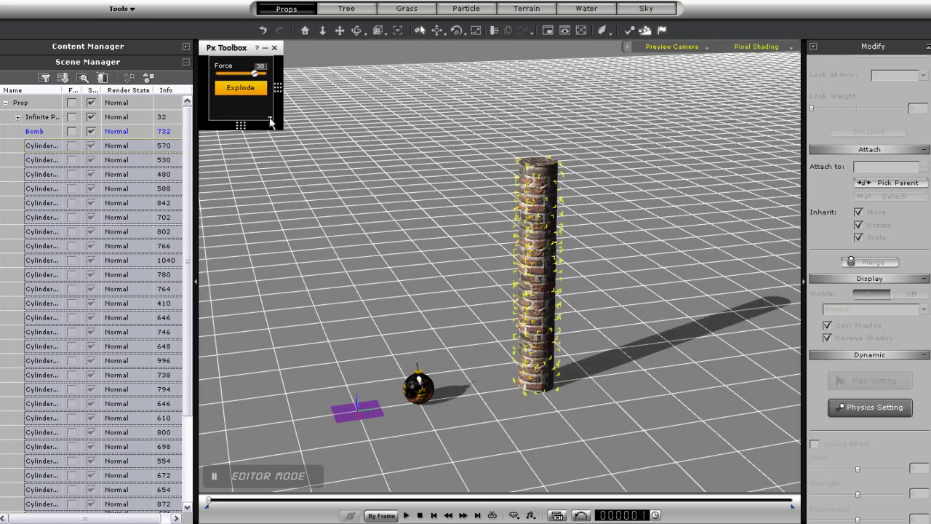
Step: Reduce the bomb's Multiply Force to 4, close its settings, and select the bomb
{"action": "left_click", "coordinate": [270, 119]}
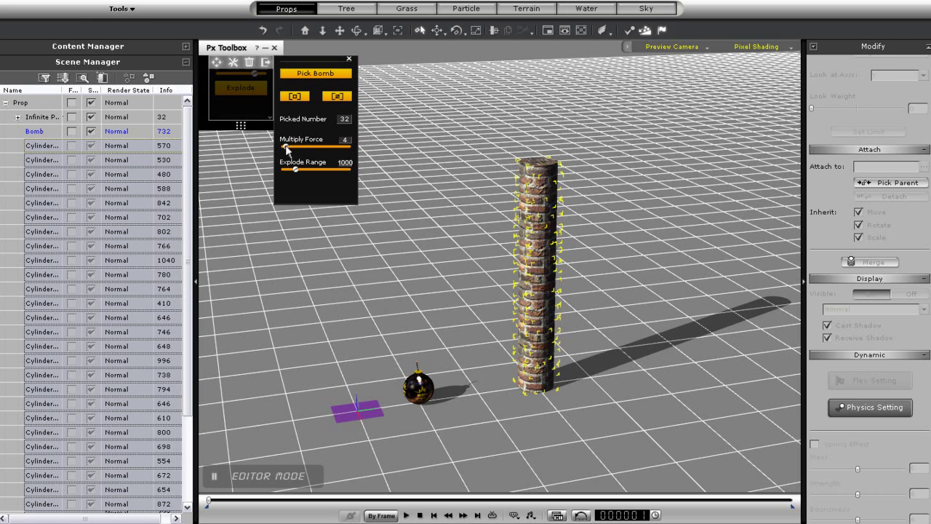
{"action": "left_click", "coordinate": [420, 386]}
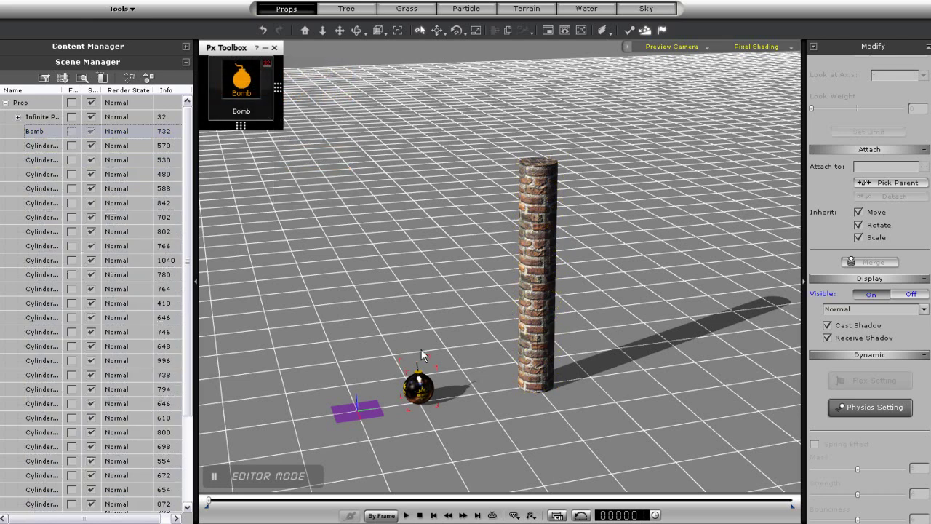
Step: Raise the bomb to about the middle of the brick column's height, explode it, and stop the simulation
{"action": "left_click_drag", "start_coordinate": [418, 345], "coordinate": [400, 210]}
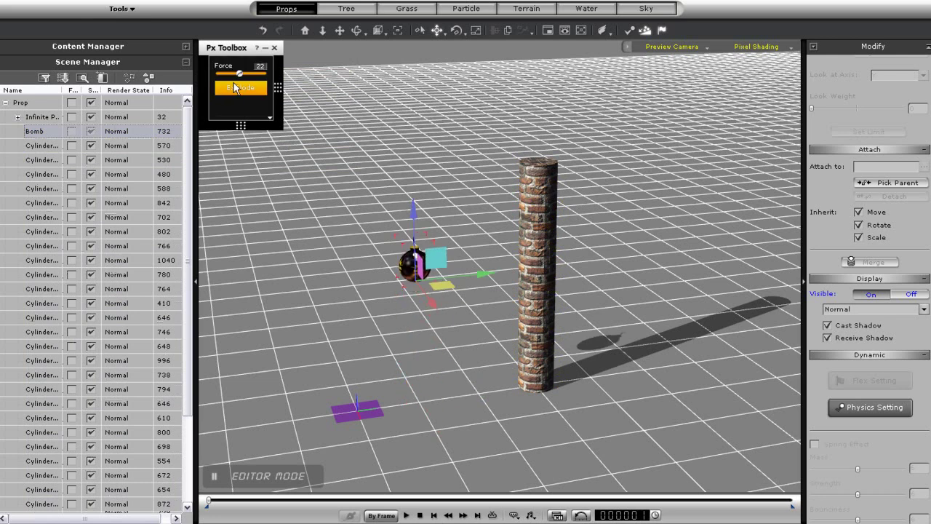
{"action": "left_click", "coordinate": [234, 87]}
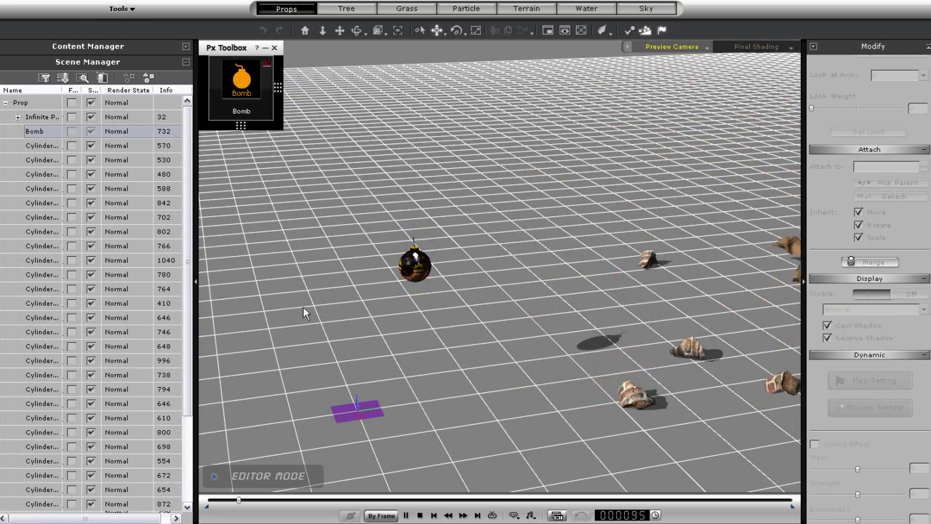
{"action": "left_click", "coordinate": [421, 515]}
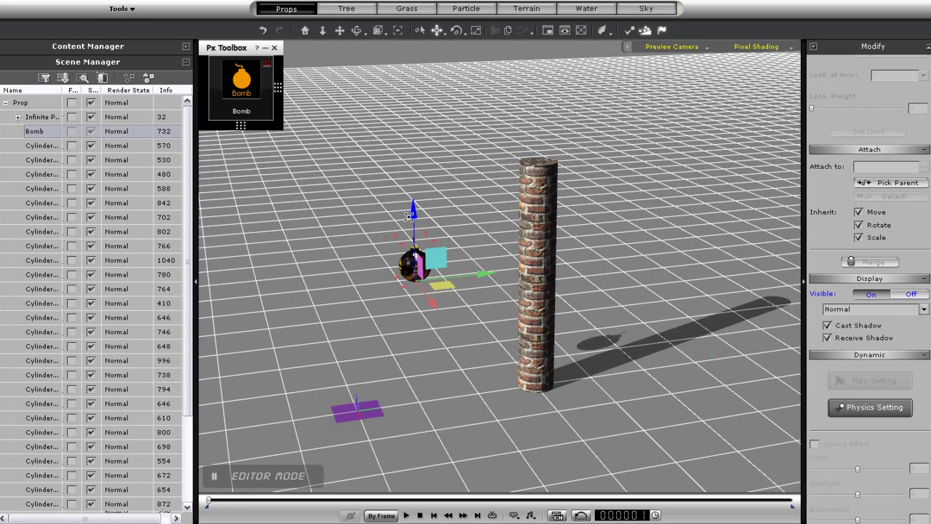
Step: Move the bomb up near the column's top and closer to it, explode it, and stop the simulation
{"action": "left_click_drag", "start_coordinate": [410, 216], "coordinate": [410, 145]}
{"action": "mouse_move", "coordinate": [241, 86]}
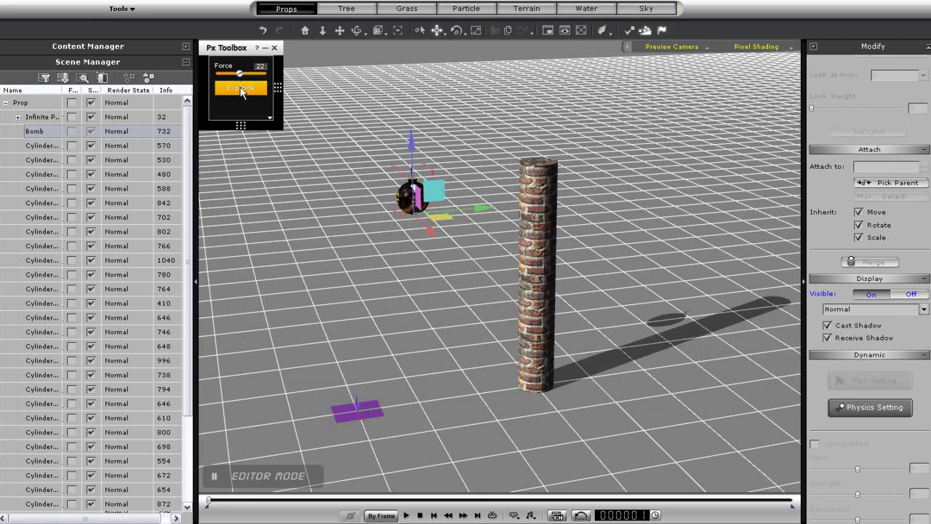
{"action": "left_click_drag", "start_coordinate": [412, 193], "coordinate": [454, 186]}
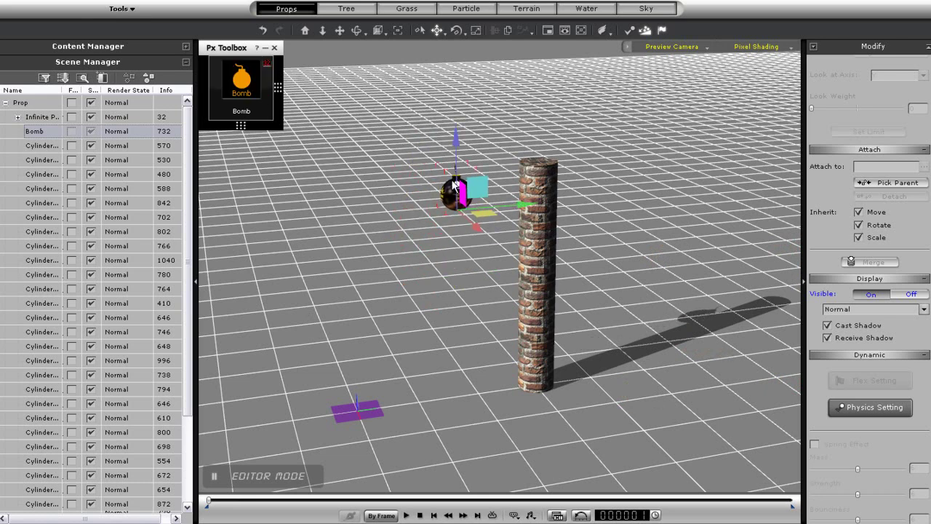
{"action": "left_click", "coordinate": [243, 89]}
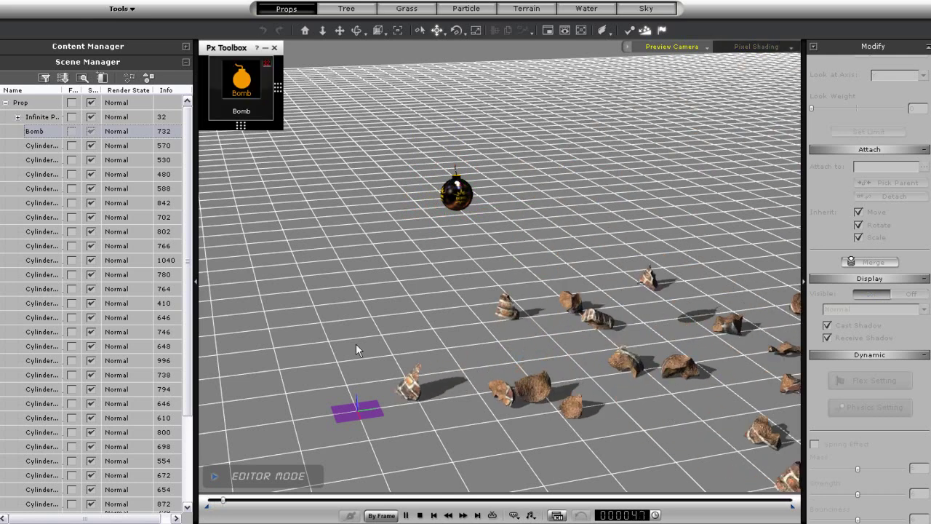
{"action": "left_click", "coordinate": [424, 517]}
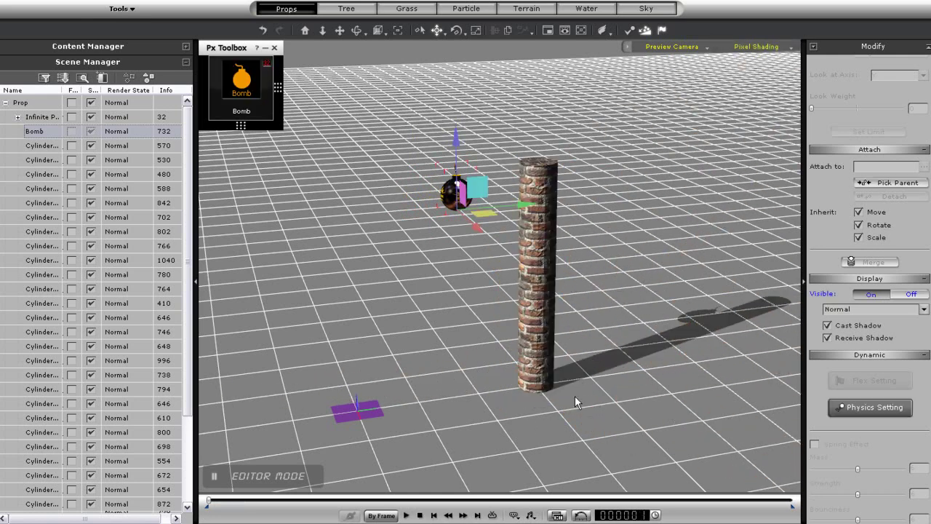
Step: Add the Wall_A prop from the Destructible_IC5 library to the scene behind the brick column
{"action": "middle_click_drag", "start_coordinate": [607, 355], "coordinate": [477, 378]}
{"action": "right_click_drag", "start_coordinate": [477, 379], "coordinate": [412, 300]}
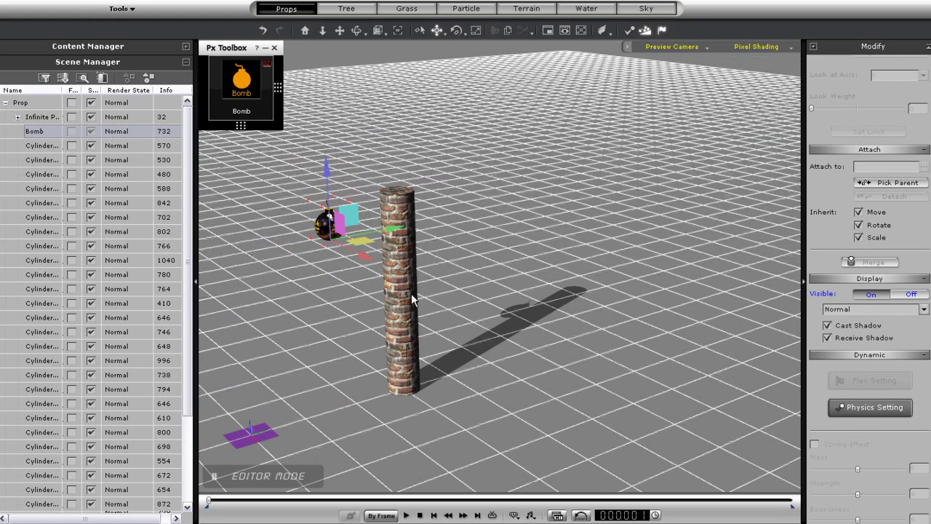
{"action": "left_click", "coordinate": [185, 47]}
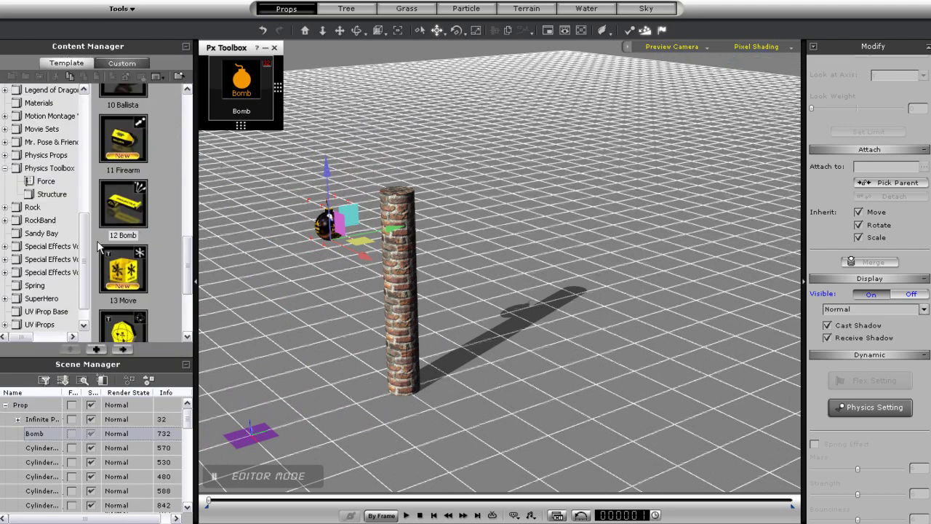
{"action": "left_click_drag", "start_coordinate": [85, 264], "coordinate": [82, 167]}
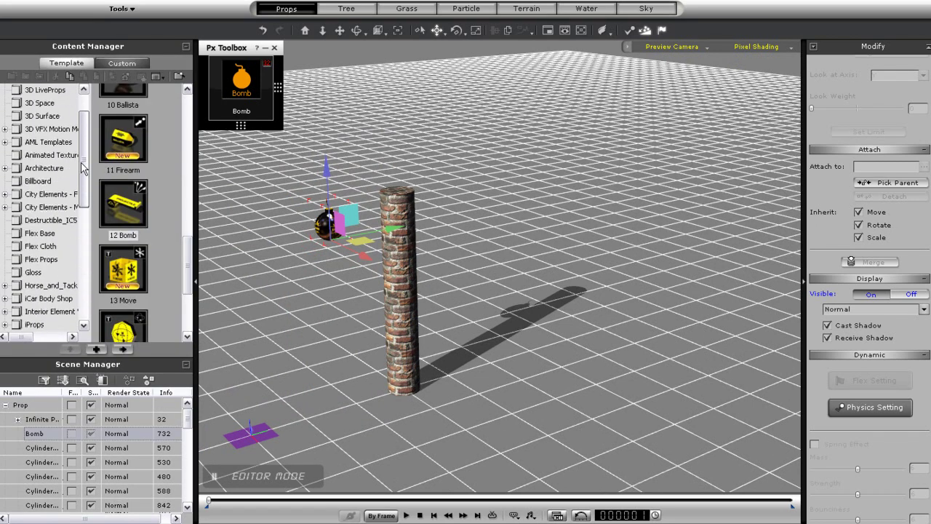
{"action": "left_click", "coordinate": [51, 219]}
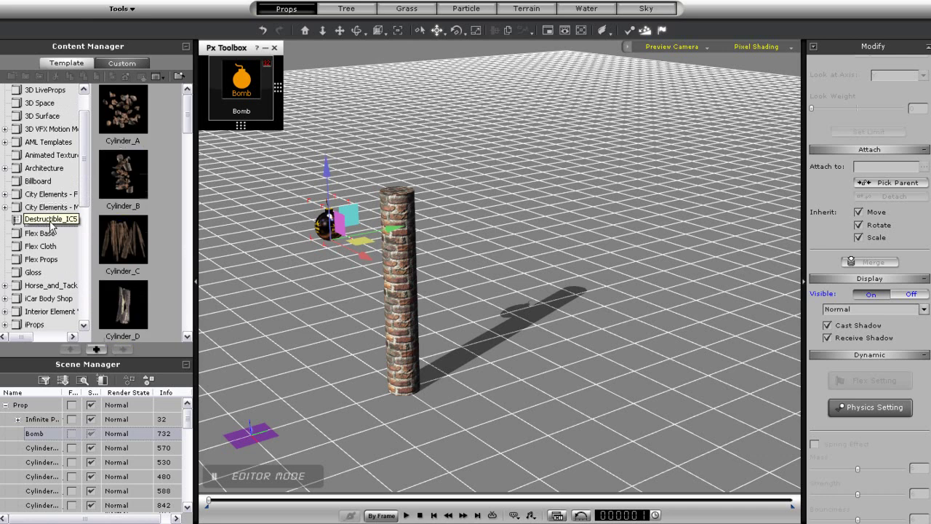
{"action": "left_click_drag", "start_coordinate": [185, 127], "coordinate": [182, 278]}
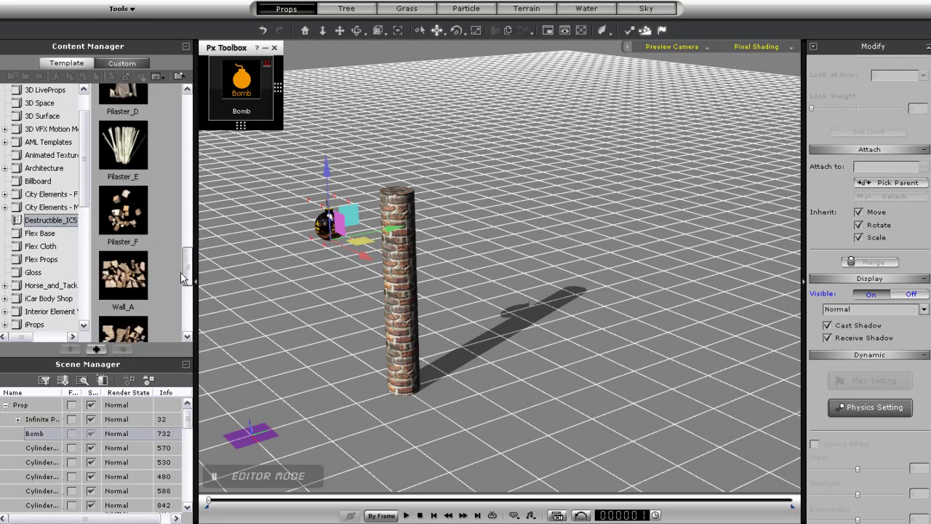
{"action": "left_click_drag", "start_coordinate": [115, 282], "coordinate": [548, 340]}
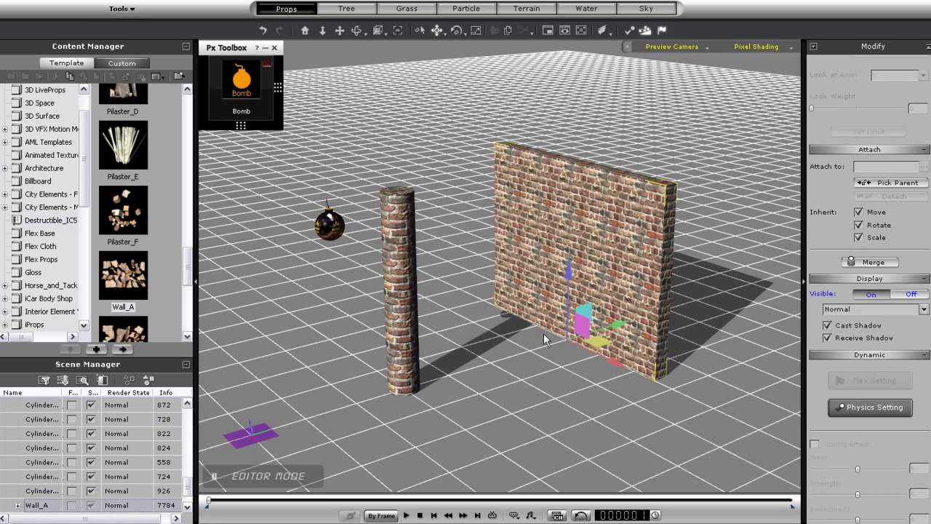
Step: Run the simulation, explode the bomb against the column and the brick wall, and stop the simulation
{"action": "left_click", "coordinate": [251, 84]}
{"action": "left_click", "coordinate": [240, 88]}
{"action": "left_click", "coordinate": [406, 515]}
{"action": "left_click", "coordinate": [244, 81]}
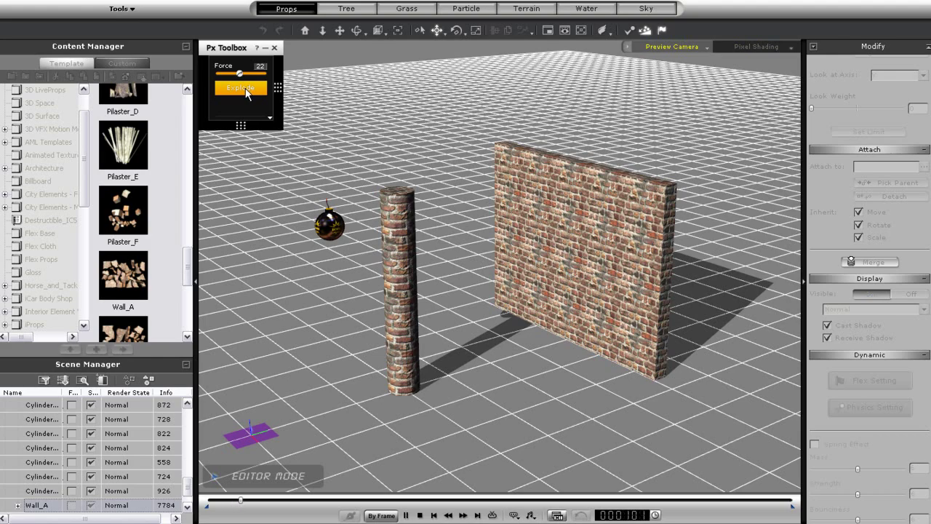
{"action": "left_click", "coordinate": [246, 88]}
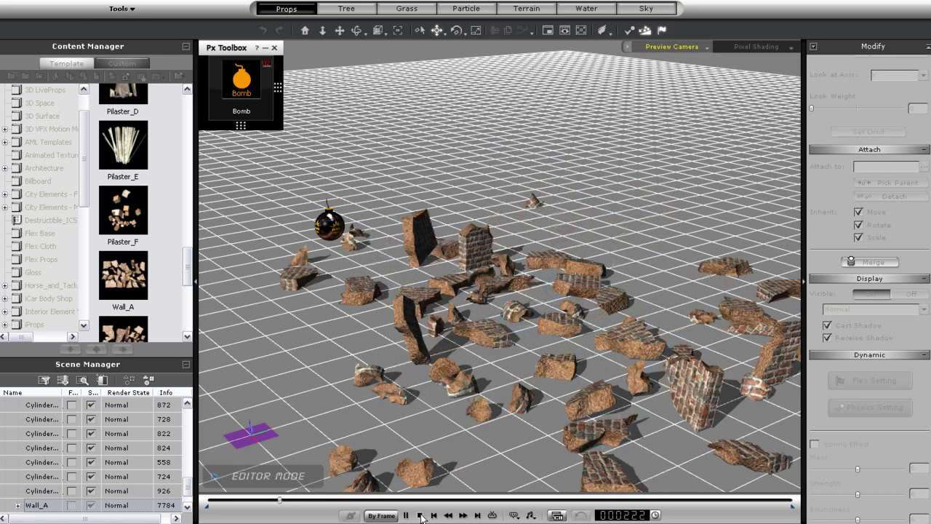
{"action": "left_click", "coordinate": [420, 514]}
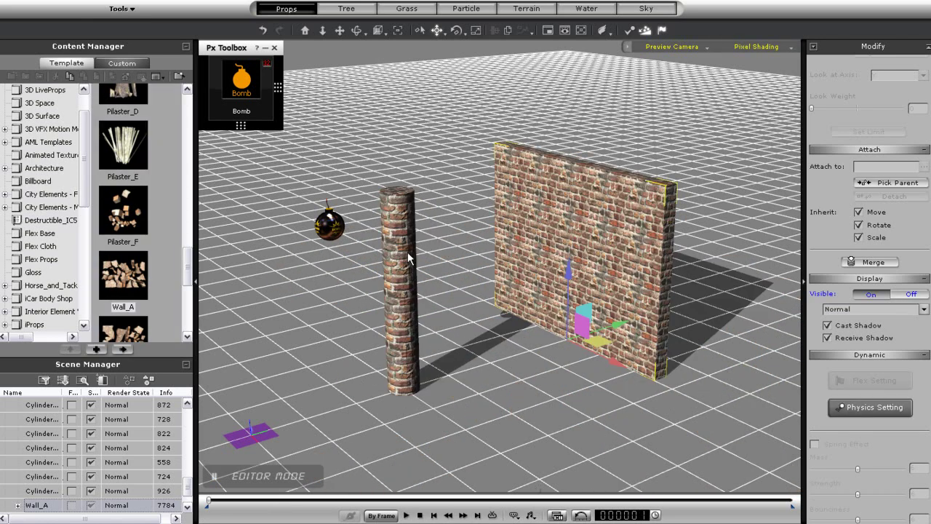
Step: Select the lower pieces of the brick wall and set their physics state to Static
{"action": "key", "text": "q"}
{"action": "left_click_drag", "start_coordinate": [475, 262], "coordinate": [670, 408]}
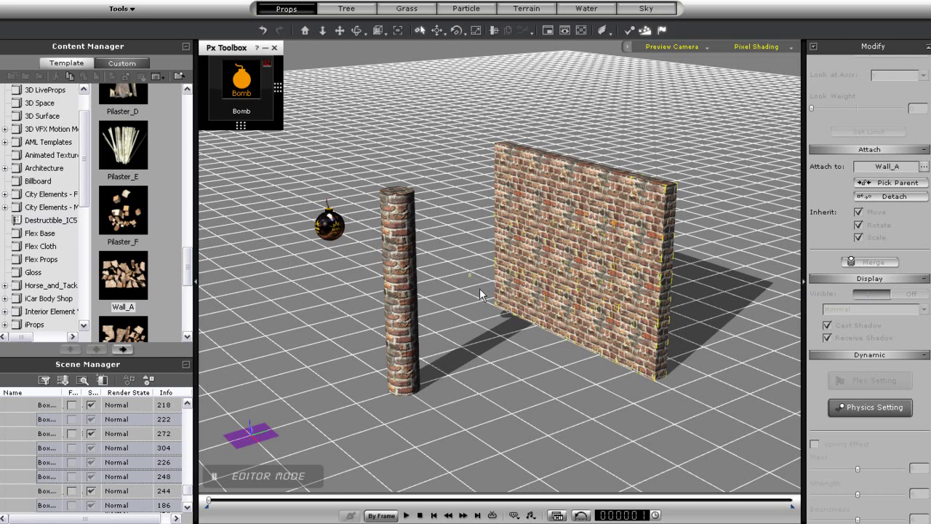
{"action": "left_click_drag", "start_coordinate": [469, 272], "coordinate": [603, 411]}
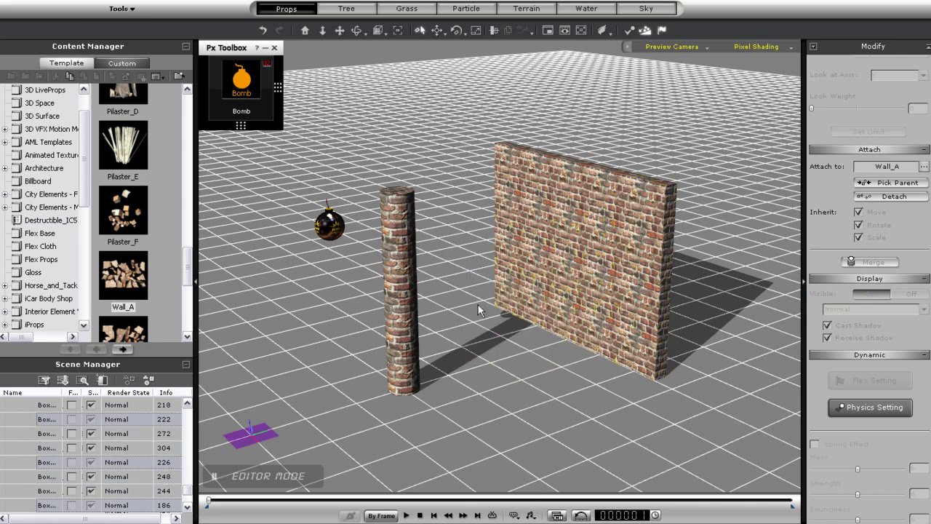
{"action": "left_click_drag", "start_coordinate": [479, 310], "coordinate": [674, 450]}
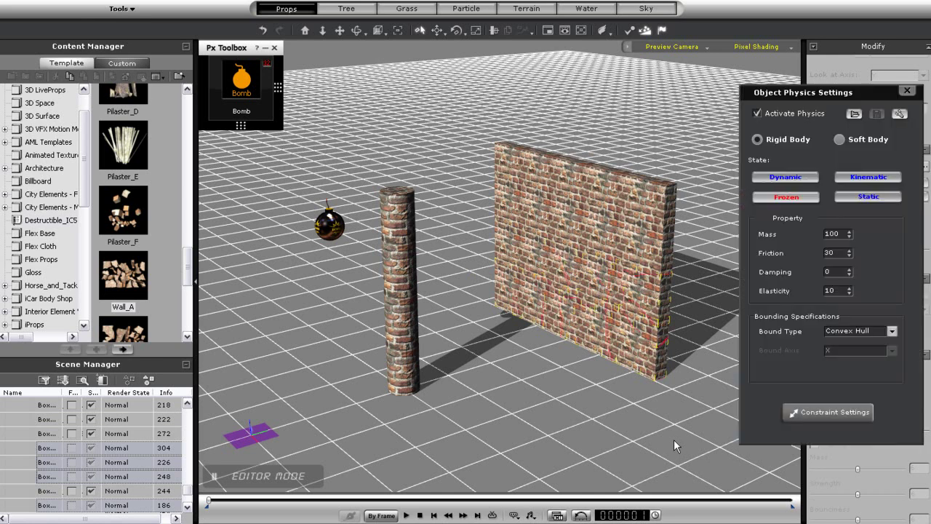
{"action": "left_click", "coordinate": [868, 198]}
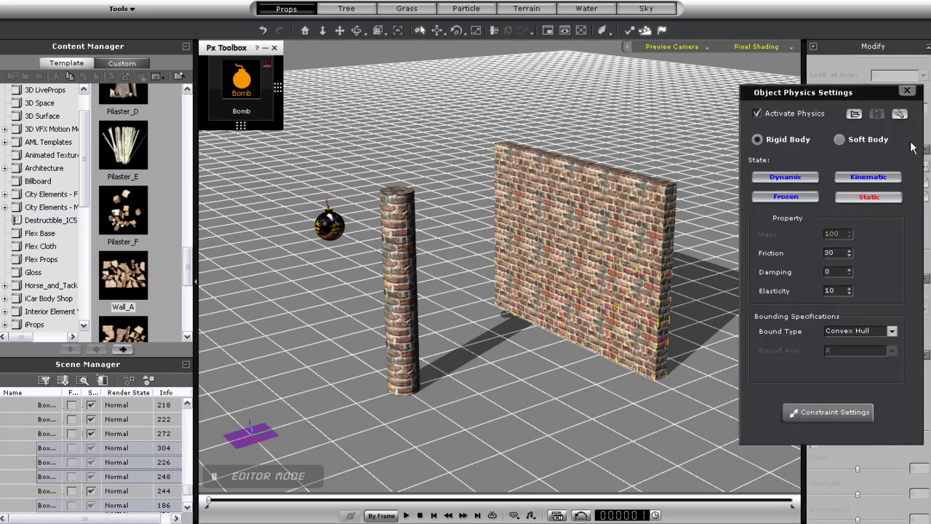
{"action": "left_click", "coordinate": [907, 93]}
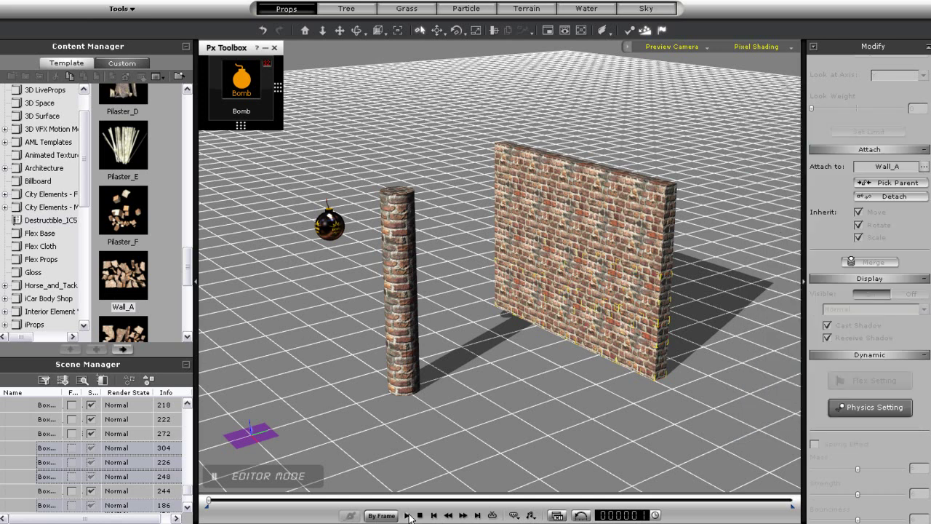
Step: Play the simulation and explode the bomb against the column and the wall with its static lower pieces
{"action": "left_click", "coordinate": [408, 515]}
{"action": "mouse_move", "coordinate": [241, 88]}
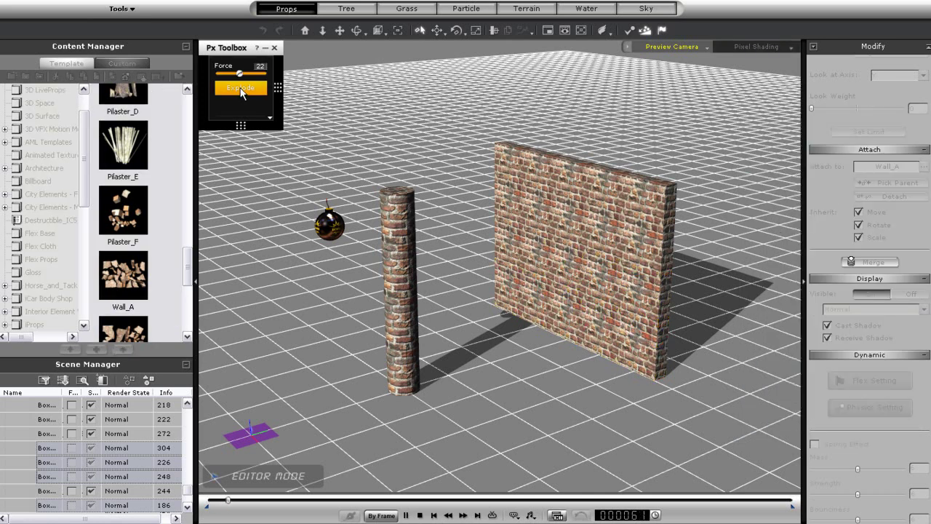
{"action": "left_click", "coordinate": [241, 88]}
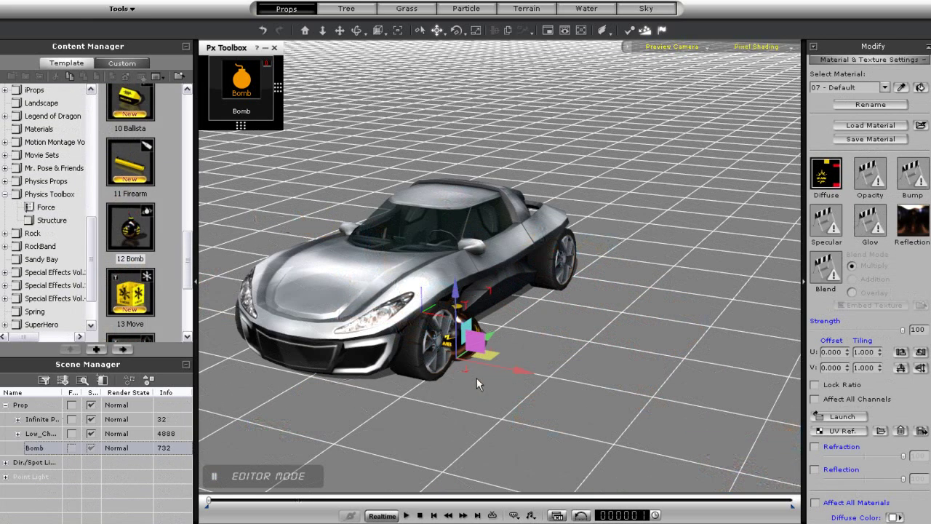
Step: Lower the bomb beside the car's front wheel and pick the whole car as an object affected by the bomb
{"action": "left_click_drag", "start_coordinate": [456, 309], "coordinate": [456, 326]}
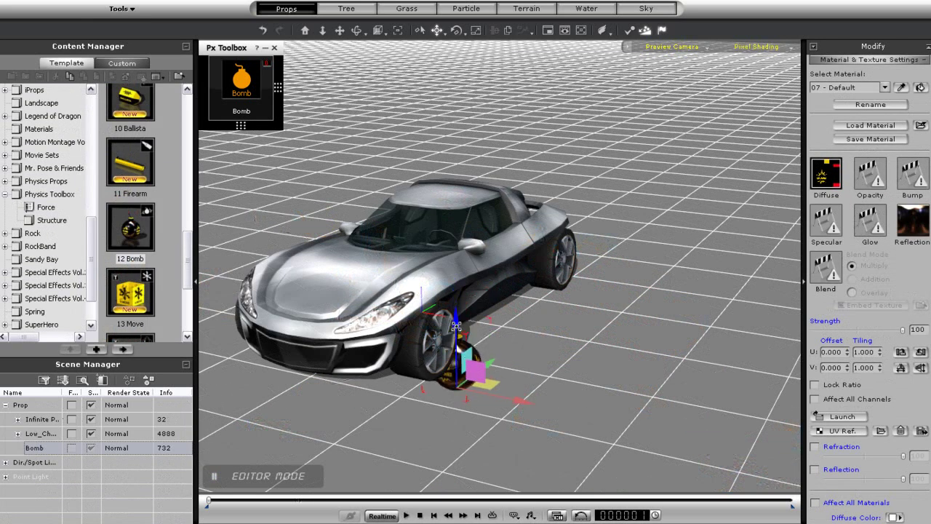
{"action": "mouse_move", "coordinate": [250, 106]}
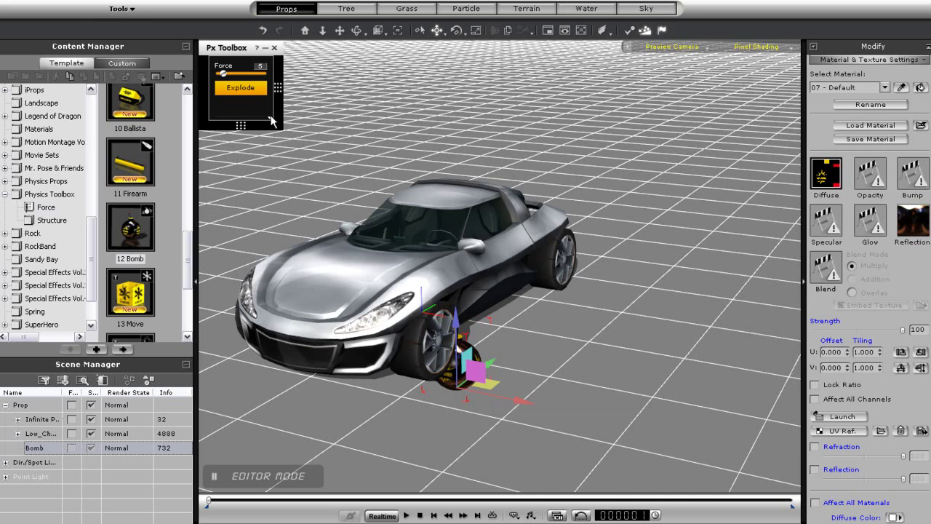
{"action": "left_click", "coordinate": [271, 120]}
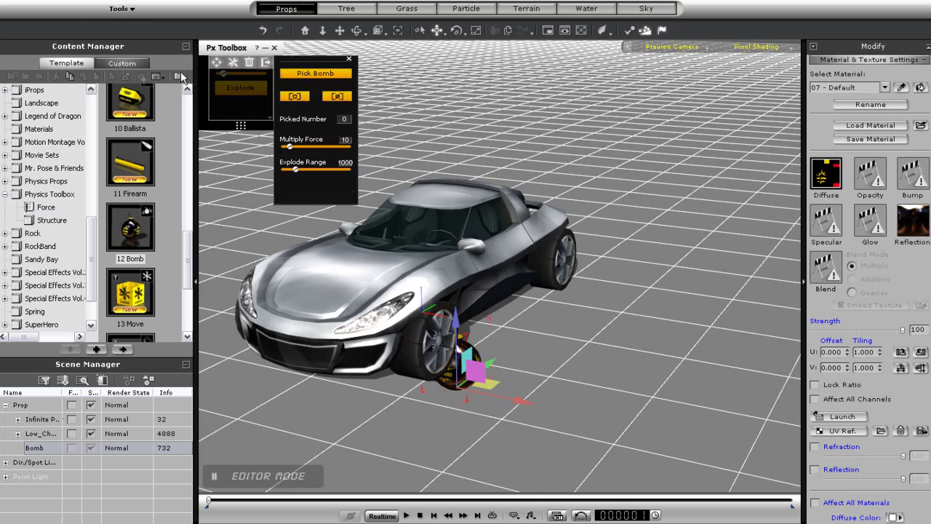
{"action": "left_click", "coordinate": [186, 47]}
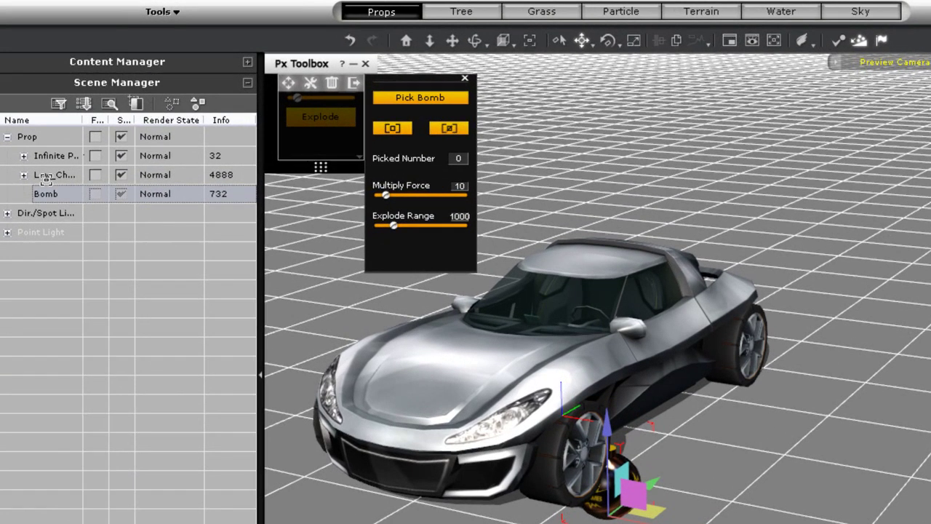
{"action": "left_click", "coordinate": [50, 176]}
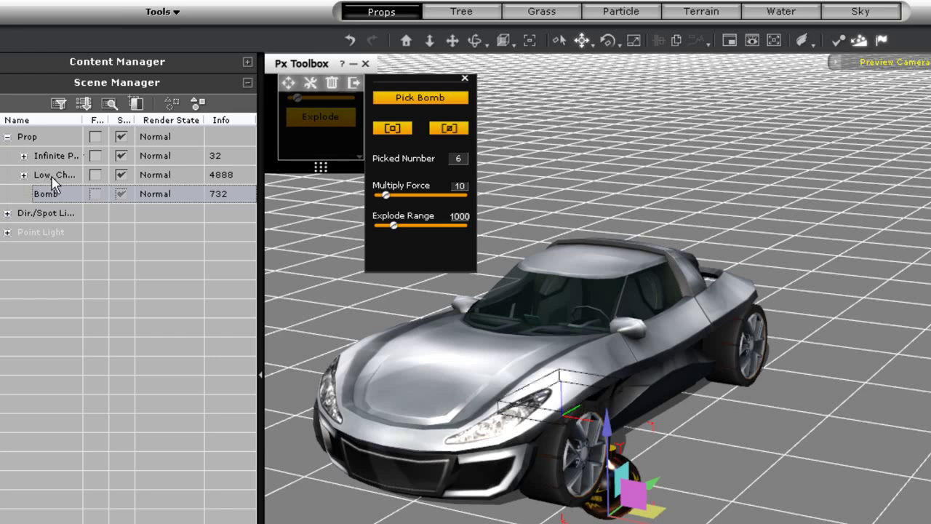
Step: Expand the car's hierarchy, go through its body and four wheels, and close the bomb's settings
{"action": "left_click", "coordinate": [24, 175]}
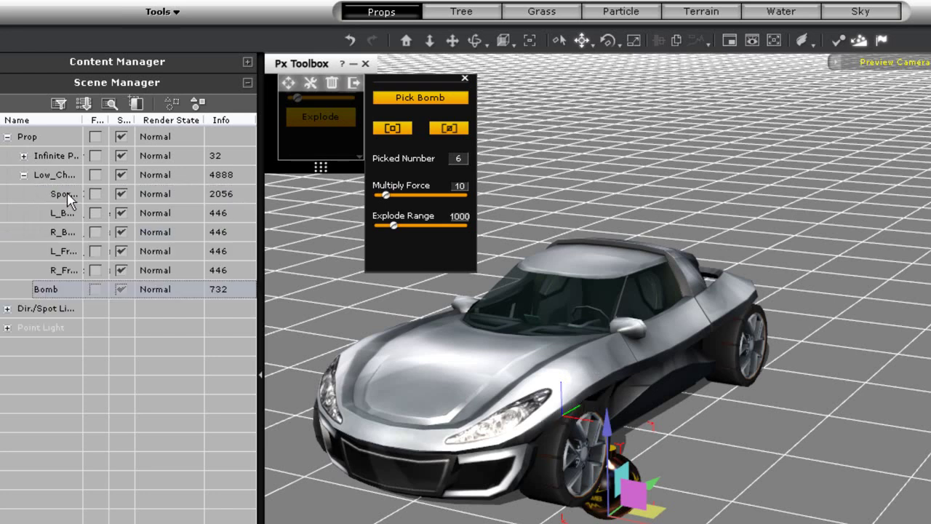
{"action": "left_click", "coordinate": [67, 194]}
{"action": "left_click", "coordinate": [62, 213]}
{"action": "left_click", "coordinate": [61, 232]}
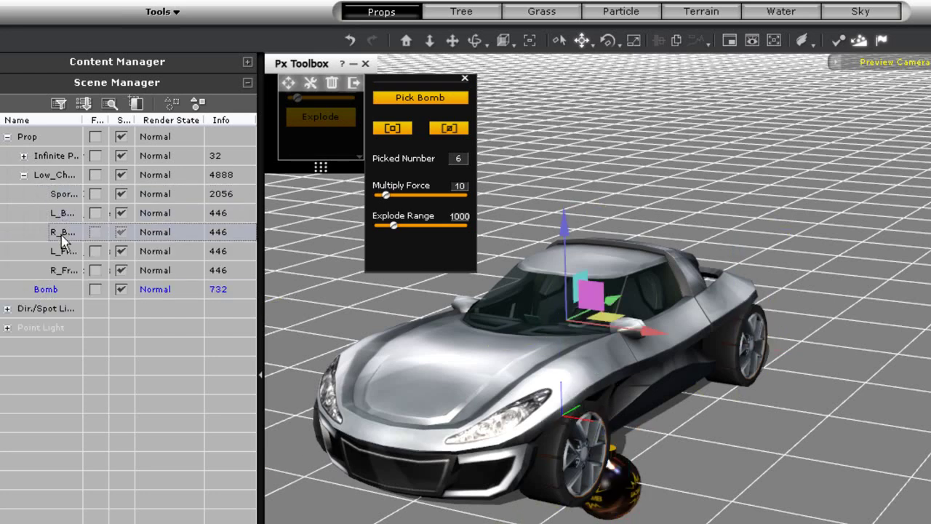
{"action": "left_click", "coordinate": [64, 252]}
{"action": "left_click", "coordinate": [67, 269]}
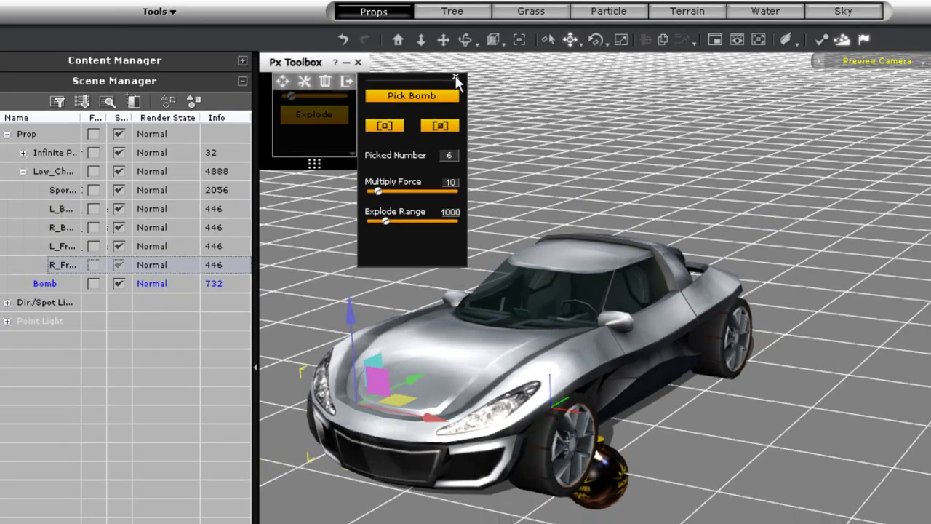
{"action": "left_click", "coordinate": [465, 78]}
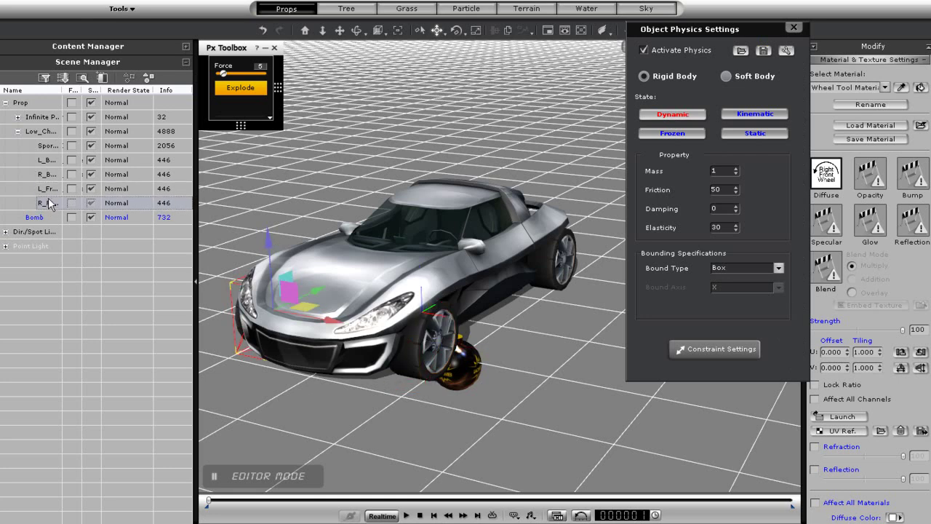
Step: Check the car body's physics settings, close them, and explode the bomb beside the car
{"action": "left_click", "coordinate": [51, 148]}
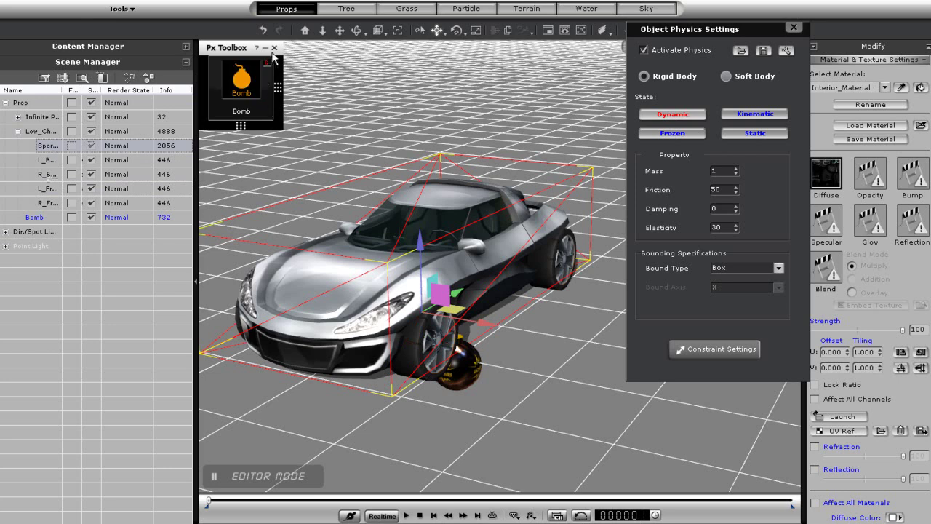
{"action": "left_click", "coordinate": [794, 27]}
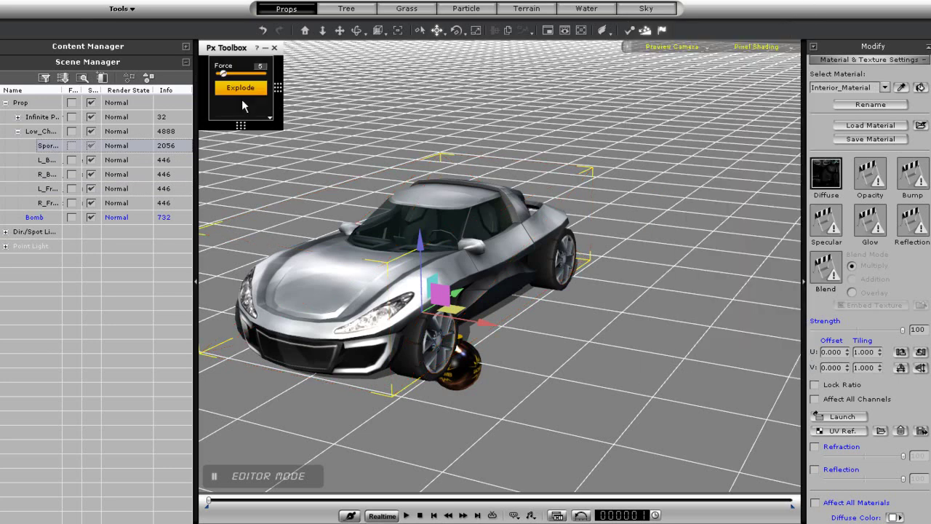
{"action": "left_click", "coordinate": [246, 95]}
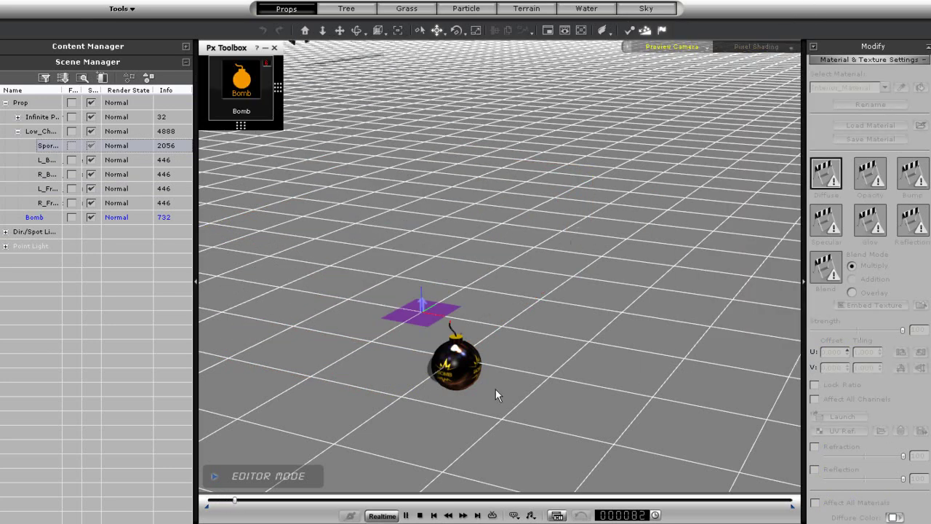
Step: Stop the simulation and explode the bomb beside the car, reset it, and explode the bomb once more
{"action": "left_click", "coordinate": [420, 515]}
{"action": "mouse_move", "coordinate": [243, 66]}
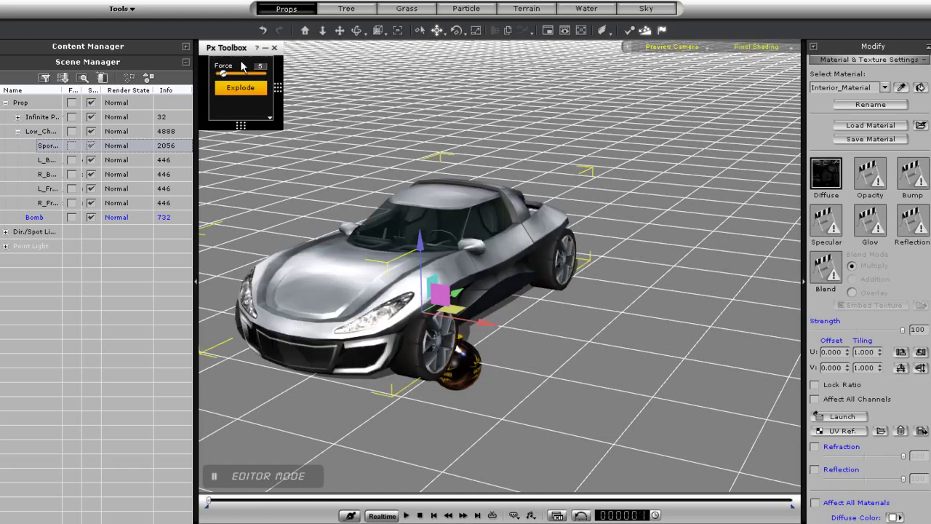
{"action": "left_click", "coordinate": [237, 94]}
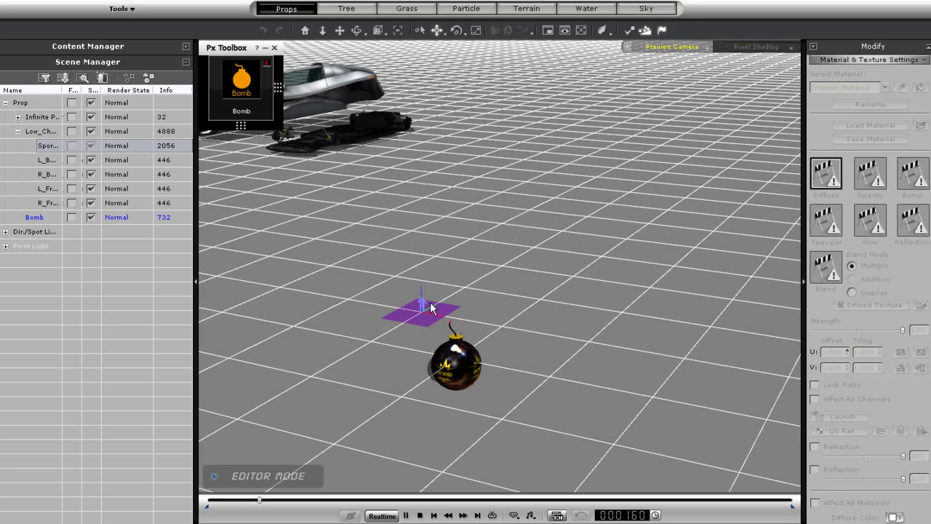
{"action": "left_click", "coordinate": [420, 515]}
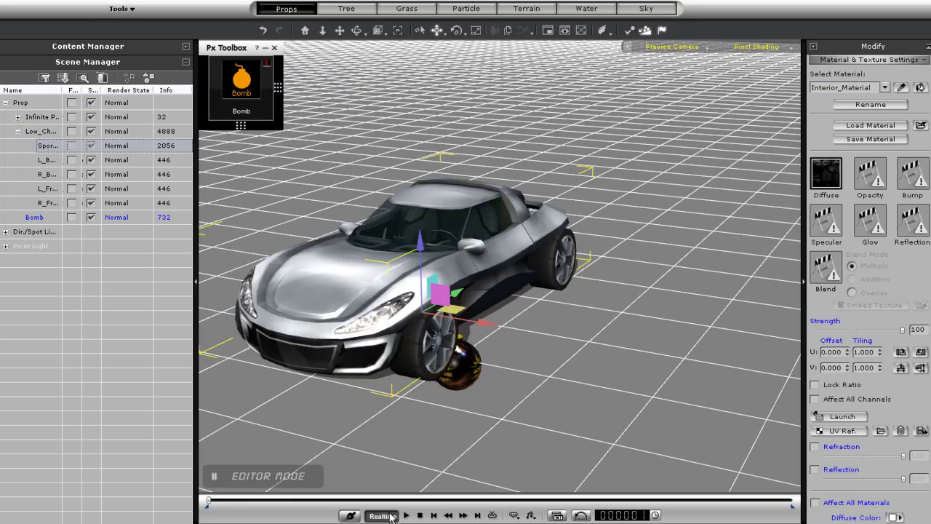
{"action": "mouse_move", "coordinate": [269, 97]}
{"action": "left_click", "coordinate": [230, 89]}
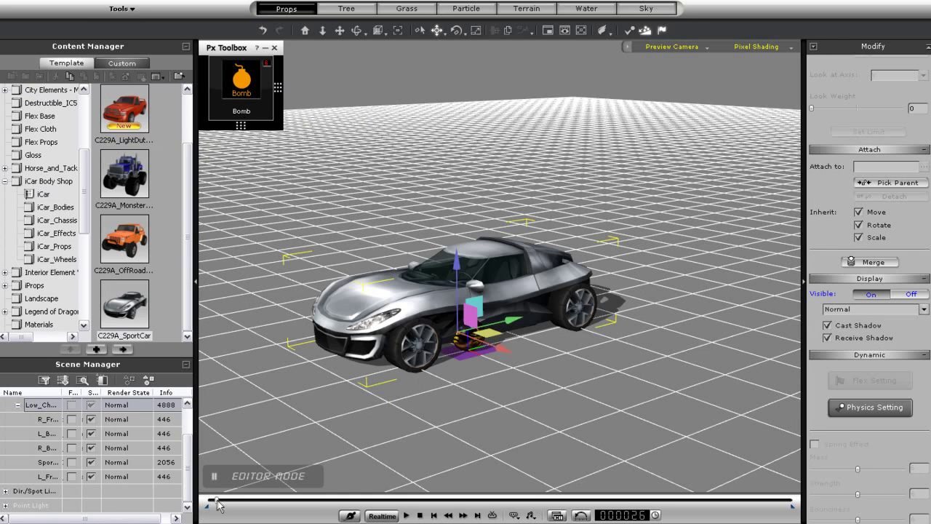
Step: Return the timeline to the first frame and try to perform the car's Sport_Car-L_Door_Open action
{"action": "left_click_drag", "start_coordinate": [223, 506], "coordinate": [209, 502]}
{"action": "right_click", "coordinate": [416, 308]}
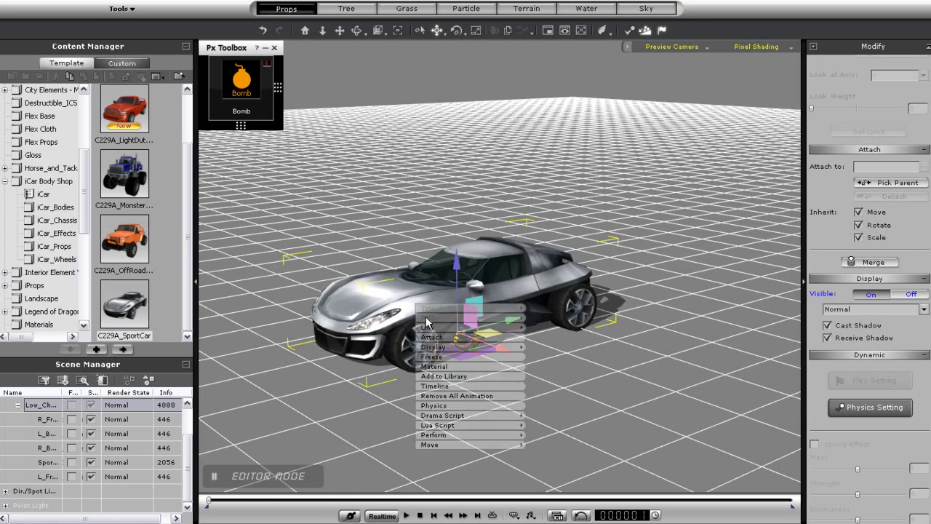
{"action": "mouse_move", "coordinate": [493, 437]}
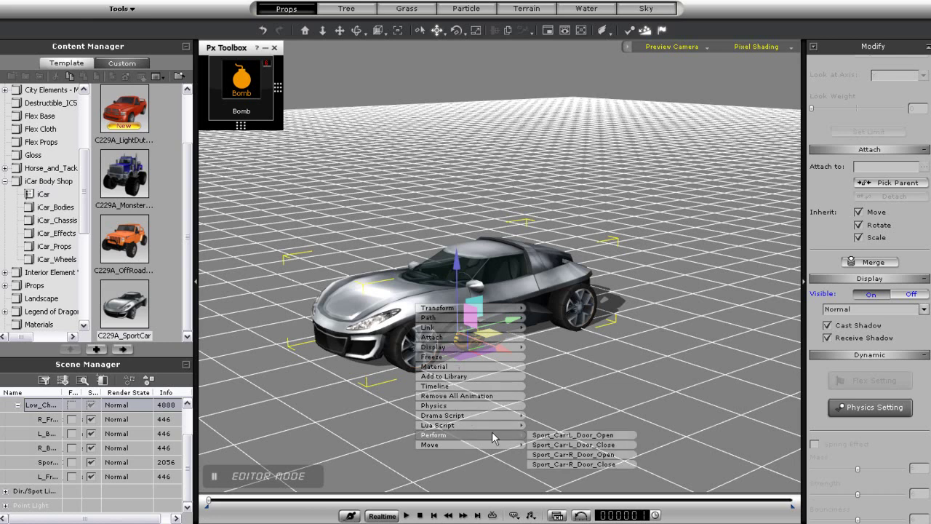
{"action": "left_click", "coordinate": [571, 436]}
{"action": "left_click", "coordinate": [464, 264]}
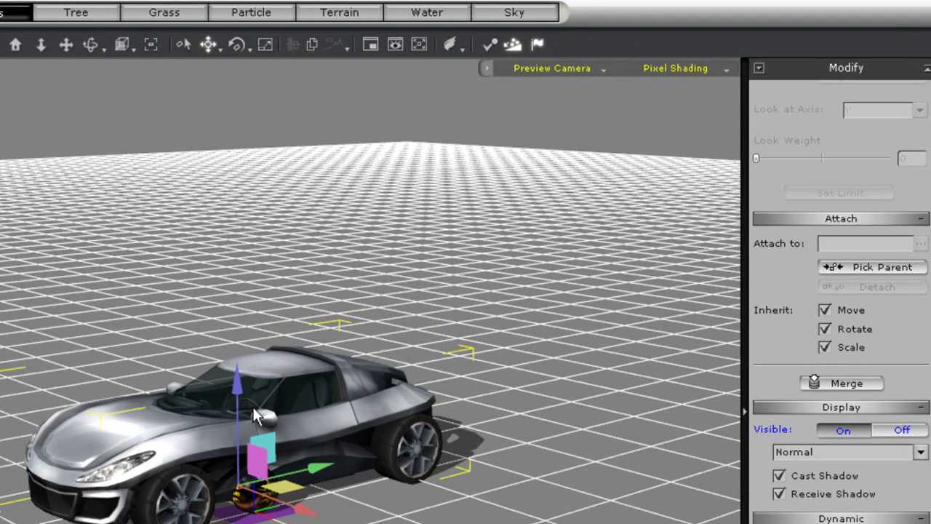
Step: Turn off the physics simulation and perform the car's Sport_Car-L_Door_Open action
{"action": "left_click", "coordinate": [510, 45]}
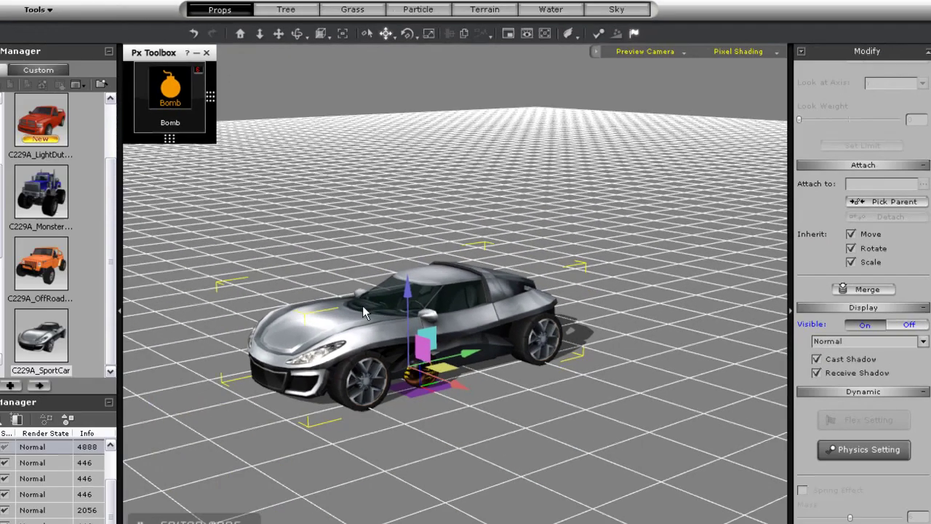
{"action": "right_click", "coordinate": [422, 304]}
{"action": "mouse_move", "coordinate": [481, 435]}
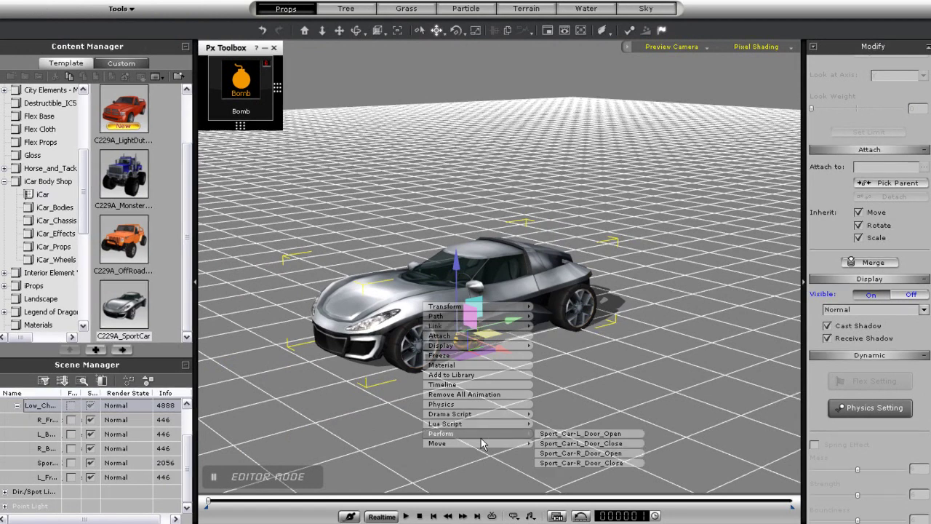
{"action": "left_click", "coordinate": [554, 434]}
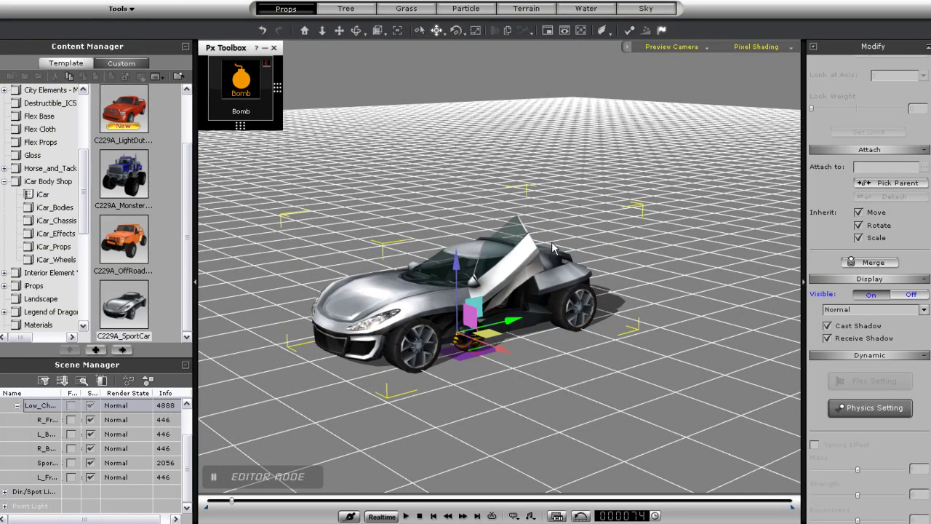
Step: Check the bomb's picked number, multiply force and explode range settings, and close them
{"action": "mouse_move", "coordinate": [270, 113]}
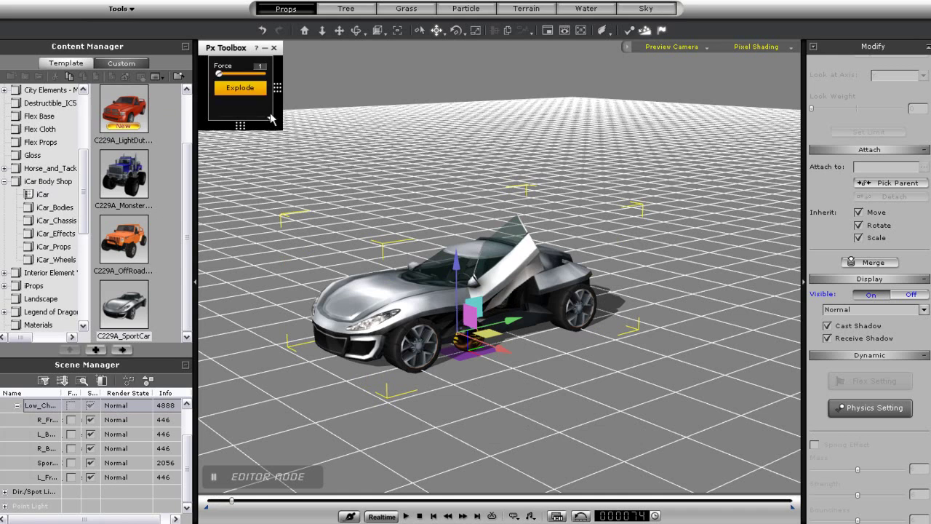
{"action": "left_click", "coordinate": [268, 116]}
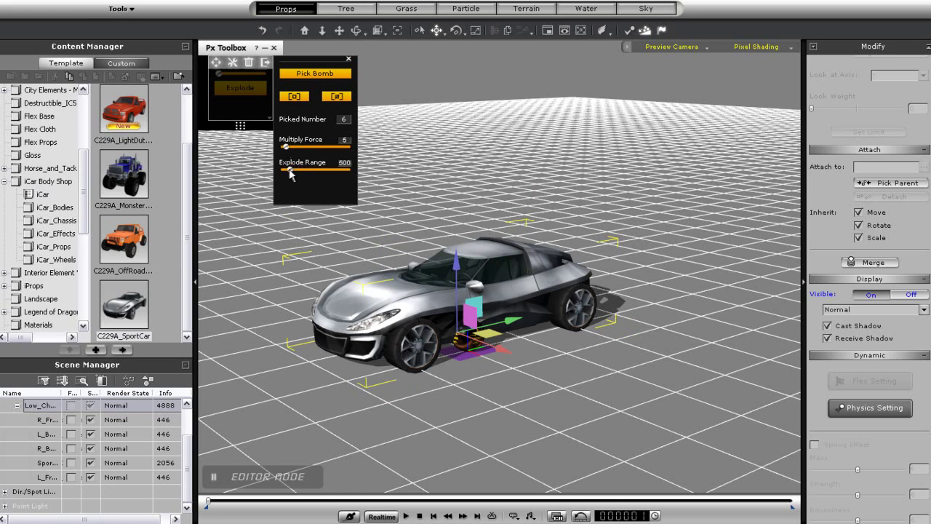
{"action": "left_click", "coordinate": [349, 59]}
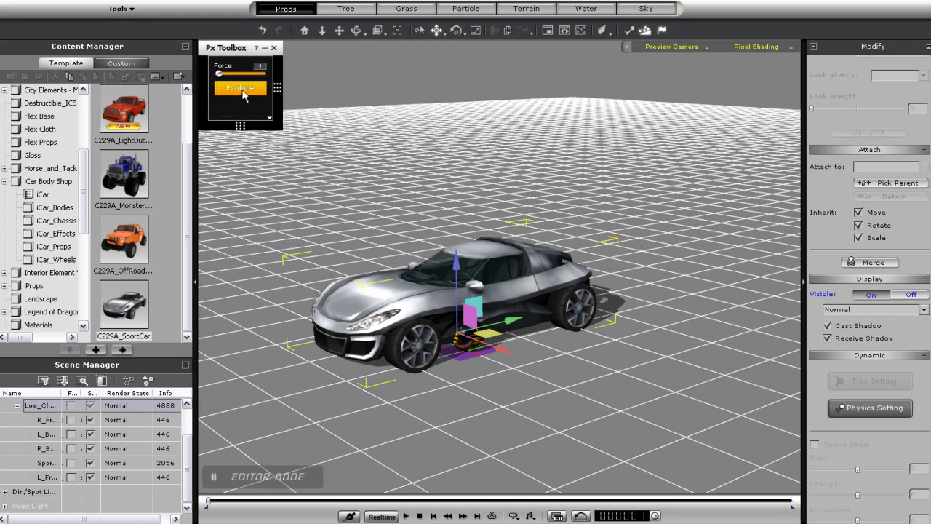
Step: Explode the bomb beside the car, scrub the timeline to frame 74 to preview the door animation, and explode the bomb again
{"action": "left_click", "coordinate": [243, 90]}
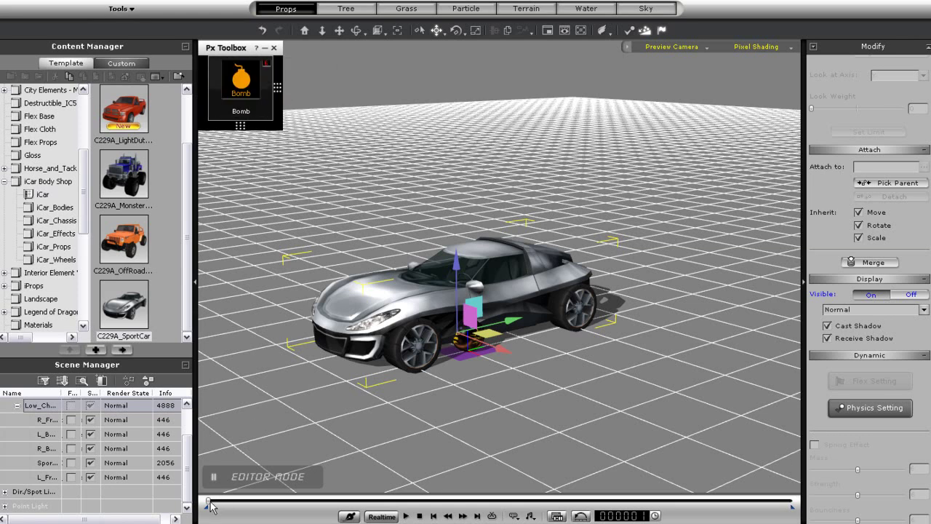
{"action": "left_click_drag", "start_coordinate": [210, 503], "coordinate": [232, 505]}
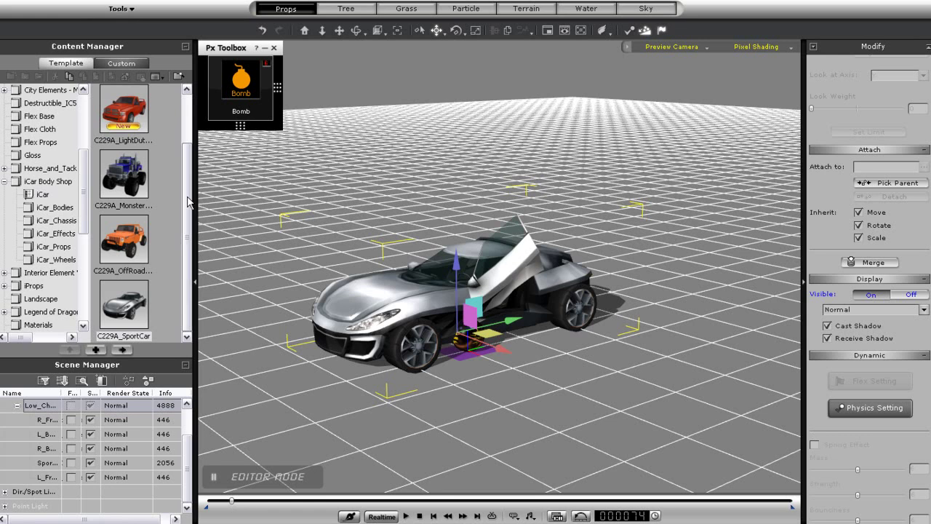
{"action": "left_click", "coordinate": [250, 102]}
{"action": "left_click", "coordinate": [247, 90]}
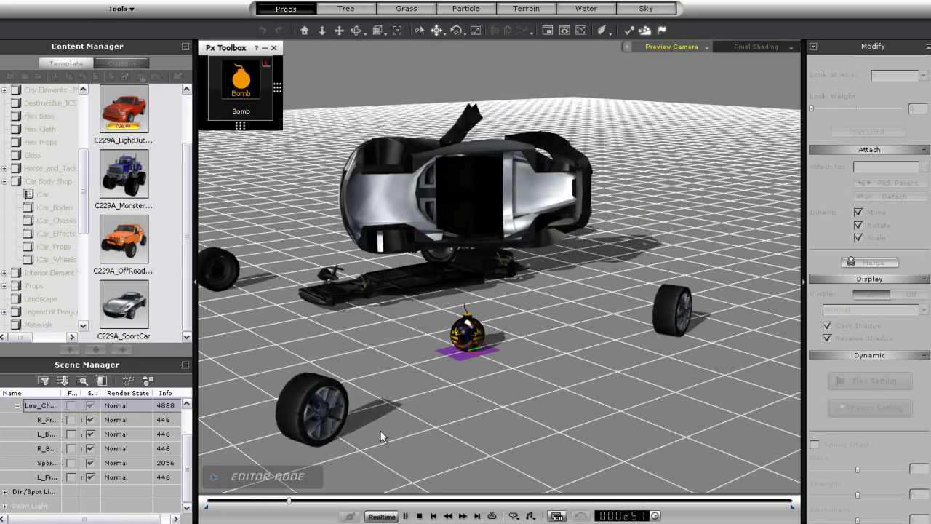
Step: Stop the simulation, replay the timeline from the first frame to watch the car break apart, and stop it
{"action": "left_click", "coordinate": [420, 516]}
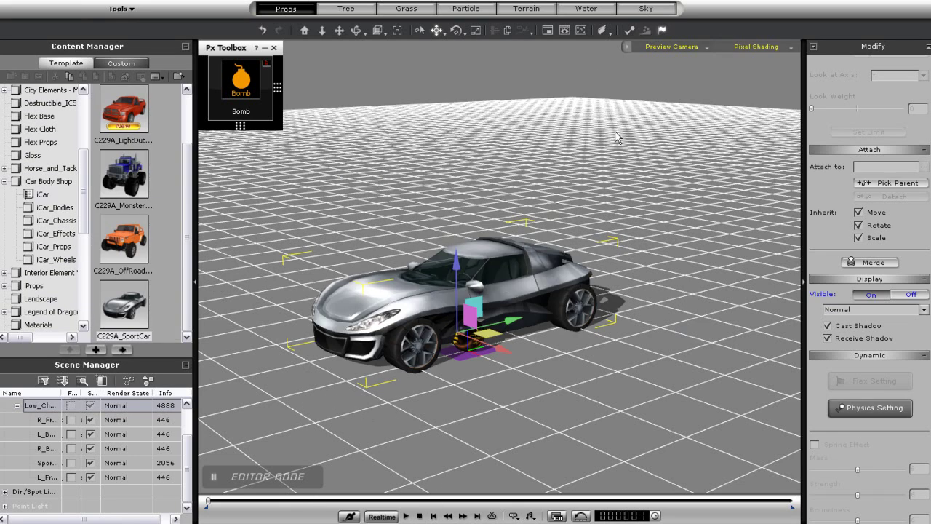
{"action": "left_click", "coordinate": [406, 515]}
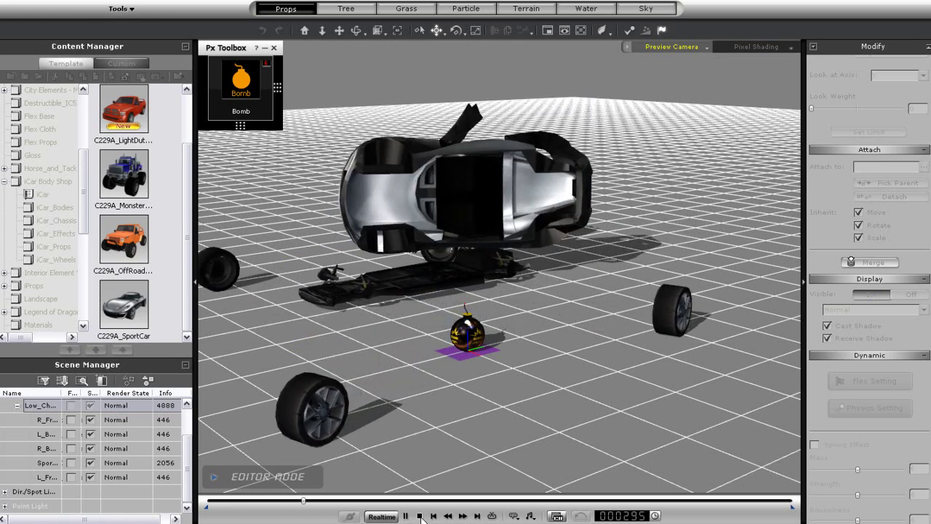
{"action": "left_click", "coordinate": [420, 516]}
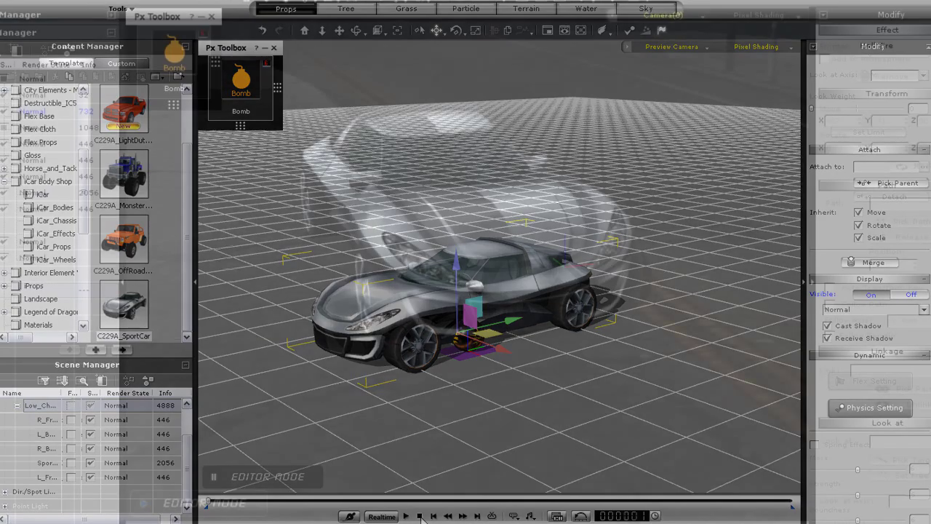